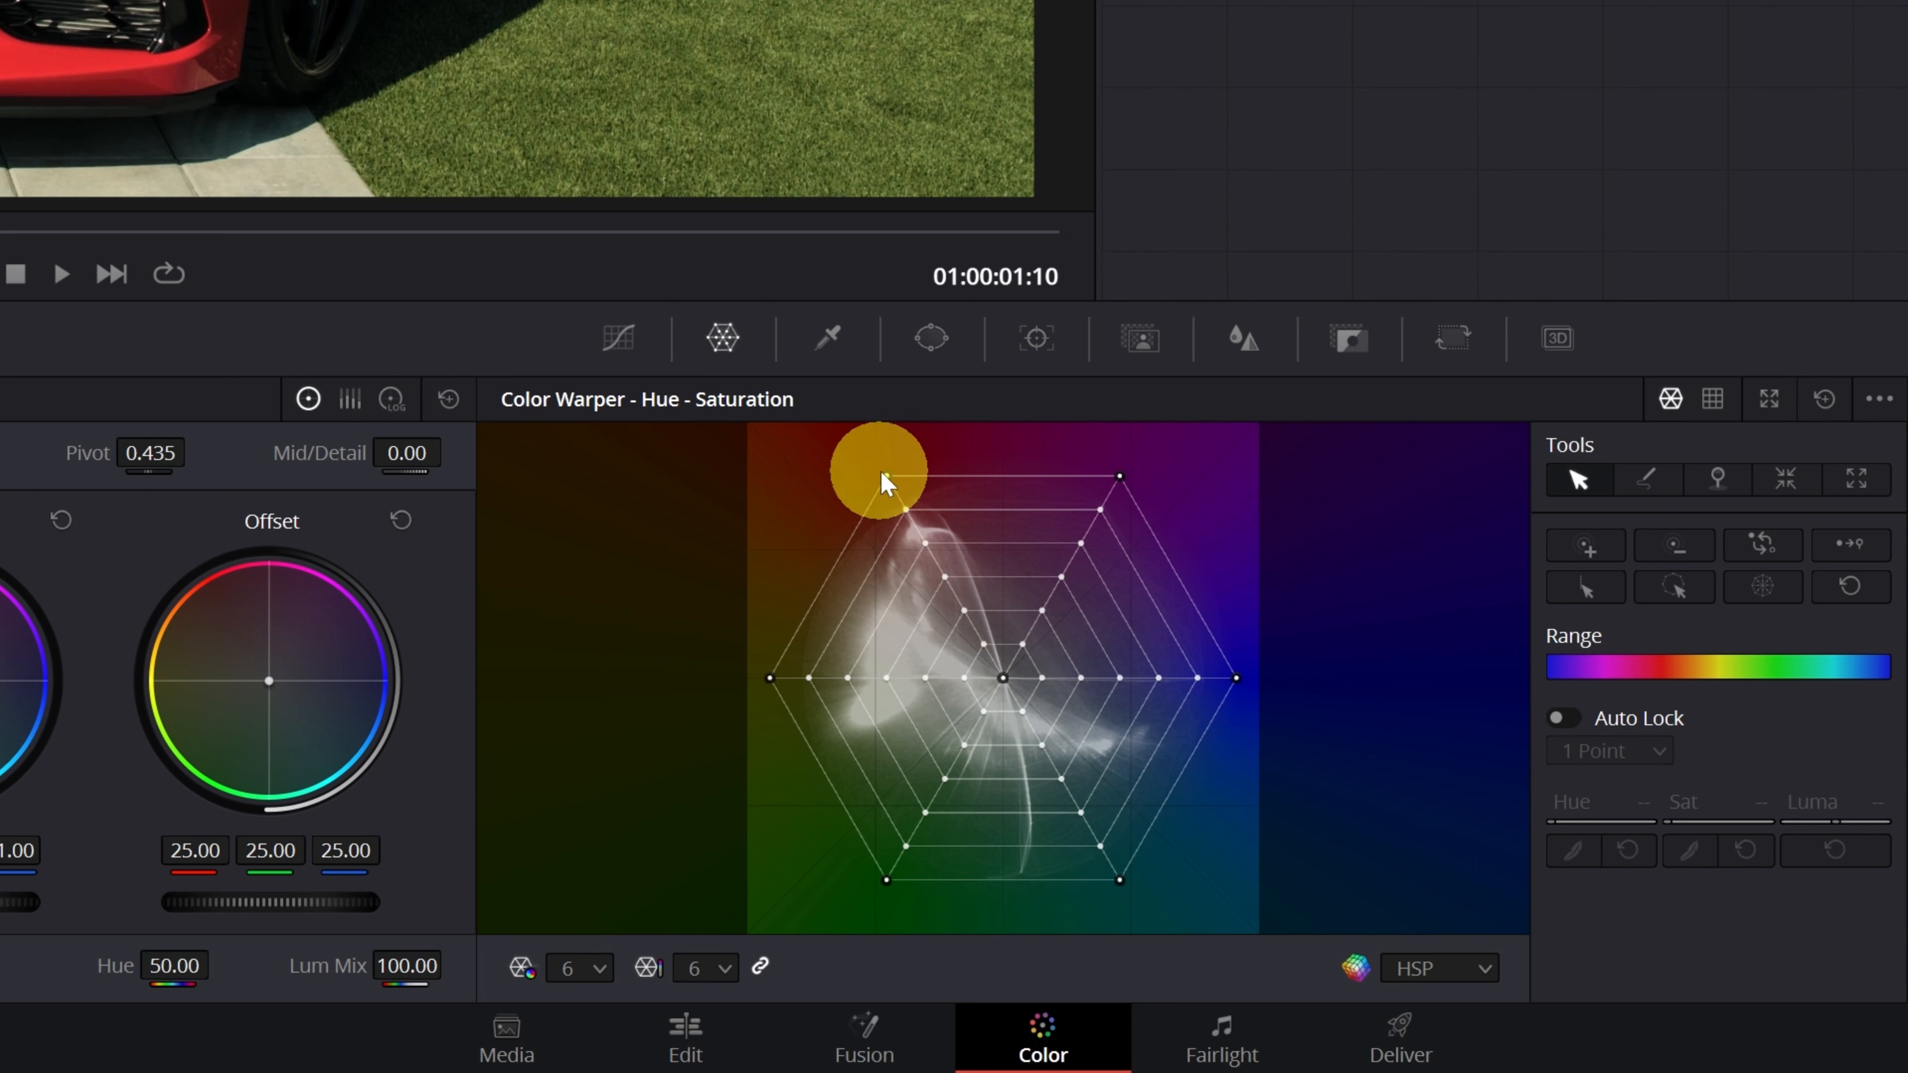
# Select the two outermost red points of the Color Warper grid and try shifting them toward pink.
pyautogui.moveTo(890, 476); pyautogui.dragTo(927, 530)
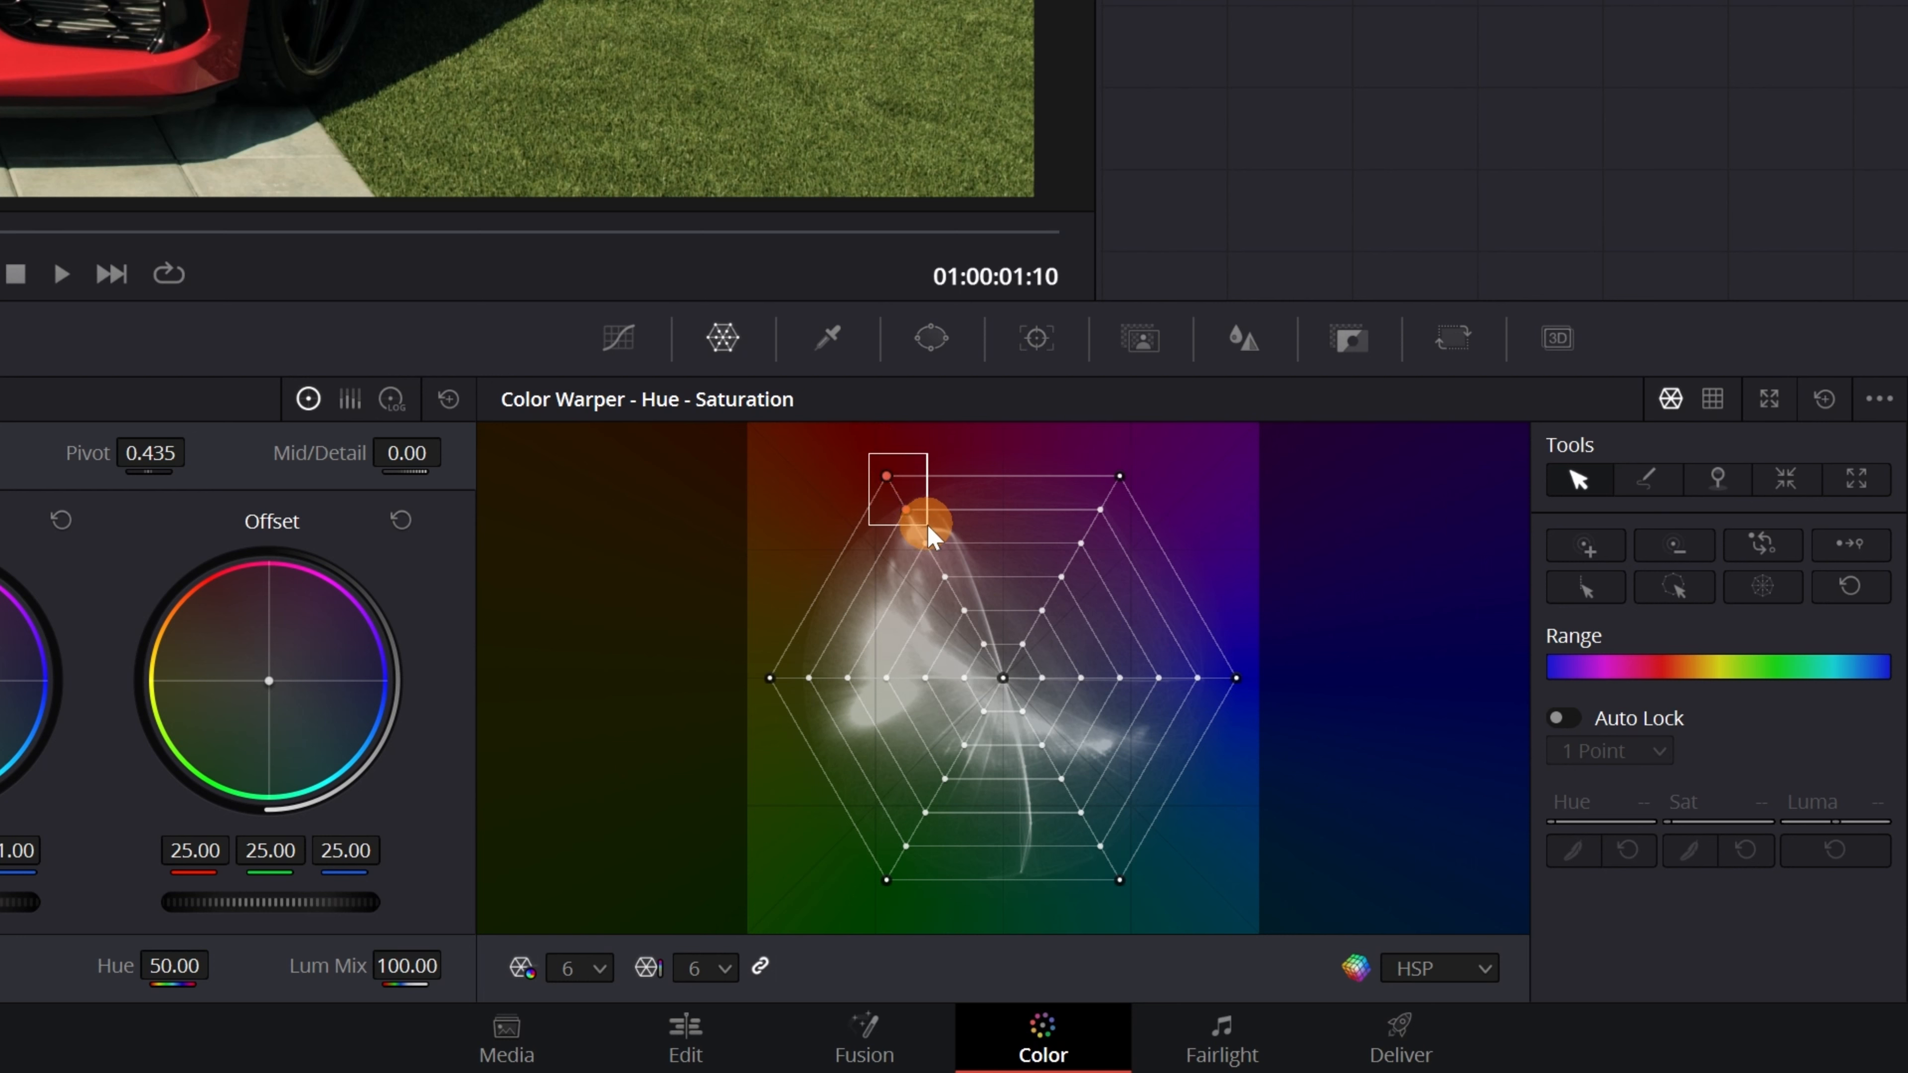
pyautogui.moveTo(929, 528); pyautogui.dragTo(927, 528)
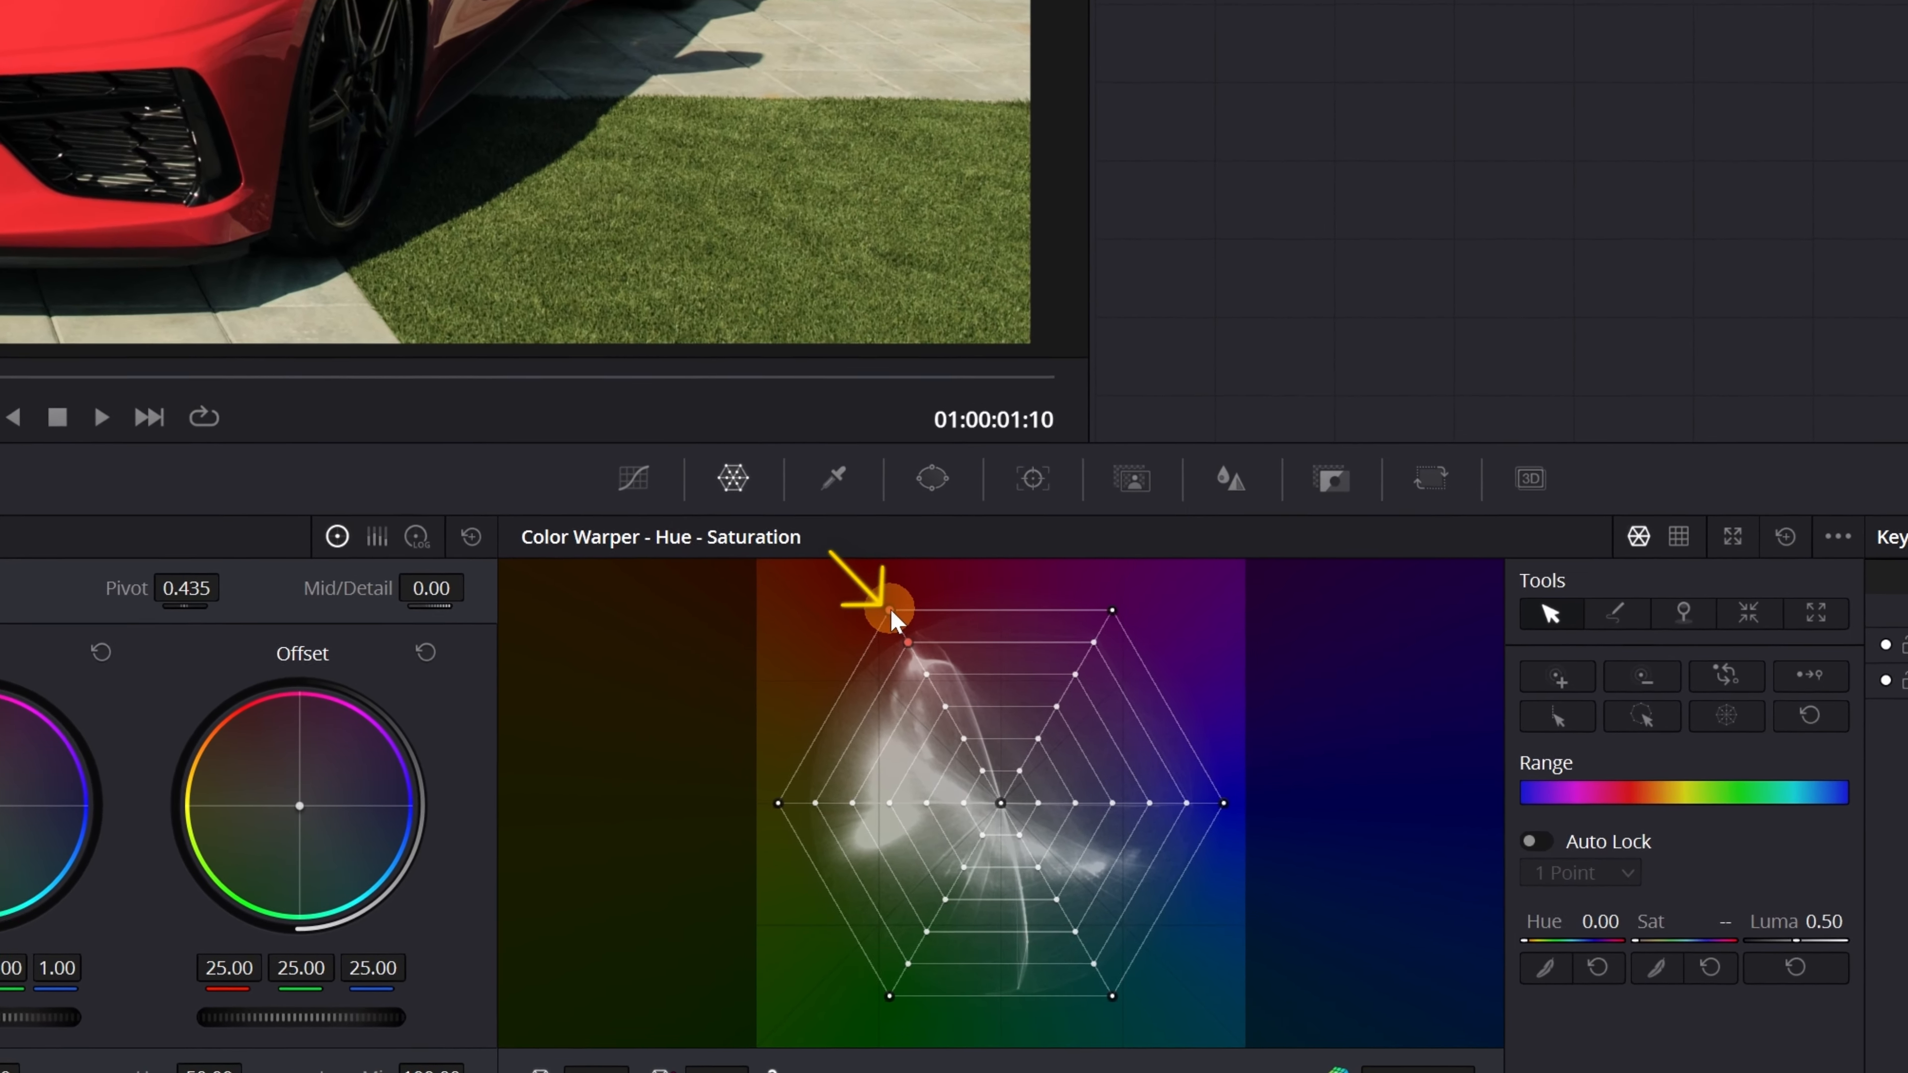
pyautogui.moveTo(888, 593); pyautogui.dragTo(919, 703)
pyautogui.hotkey('ctrl', 'z')
pyautogui.hotkey('ctrl', 'z')
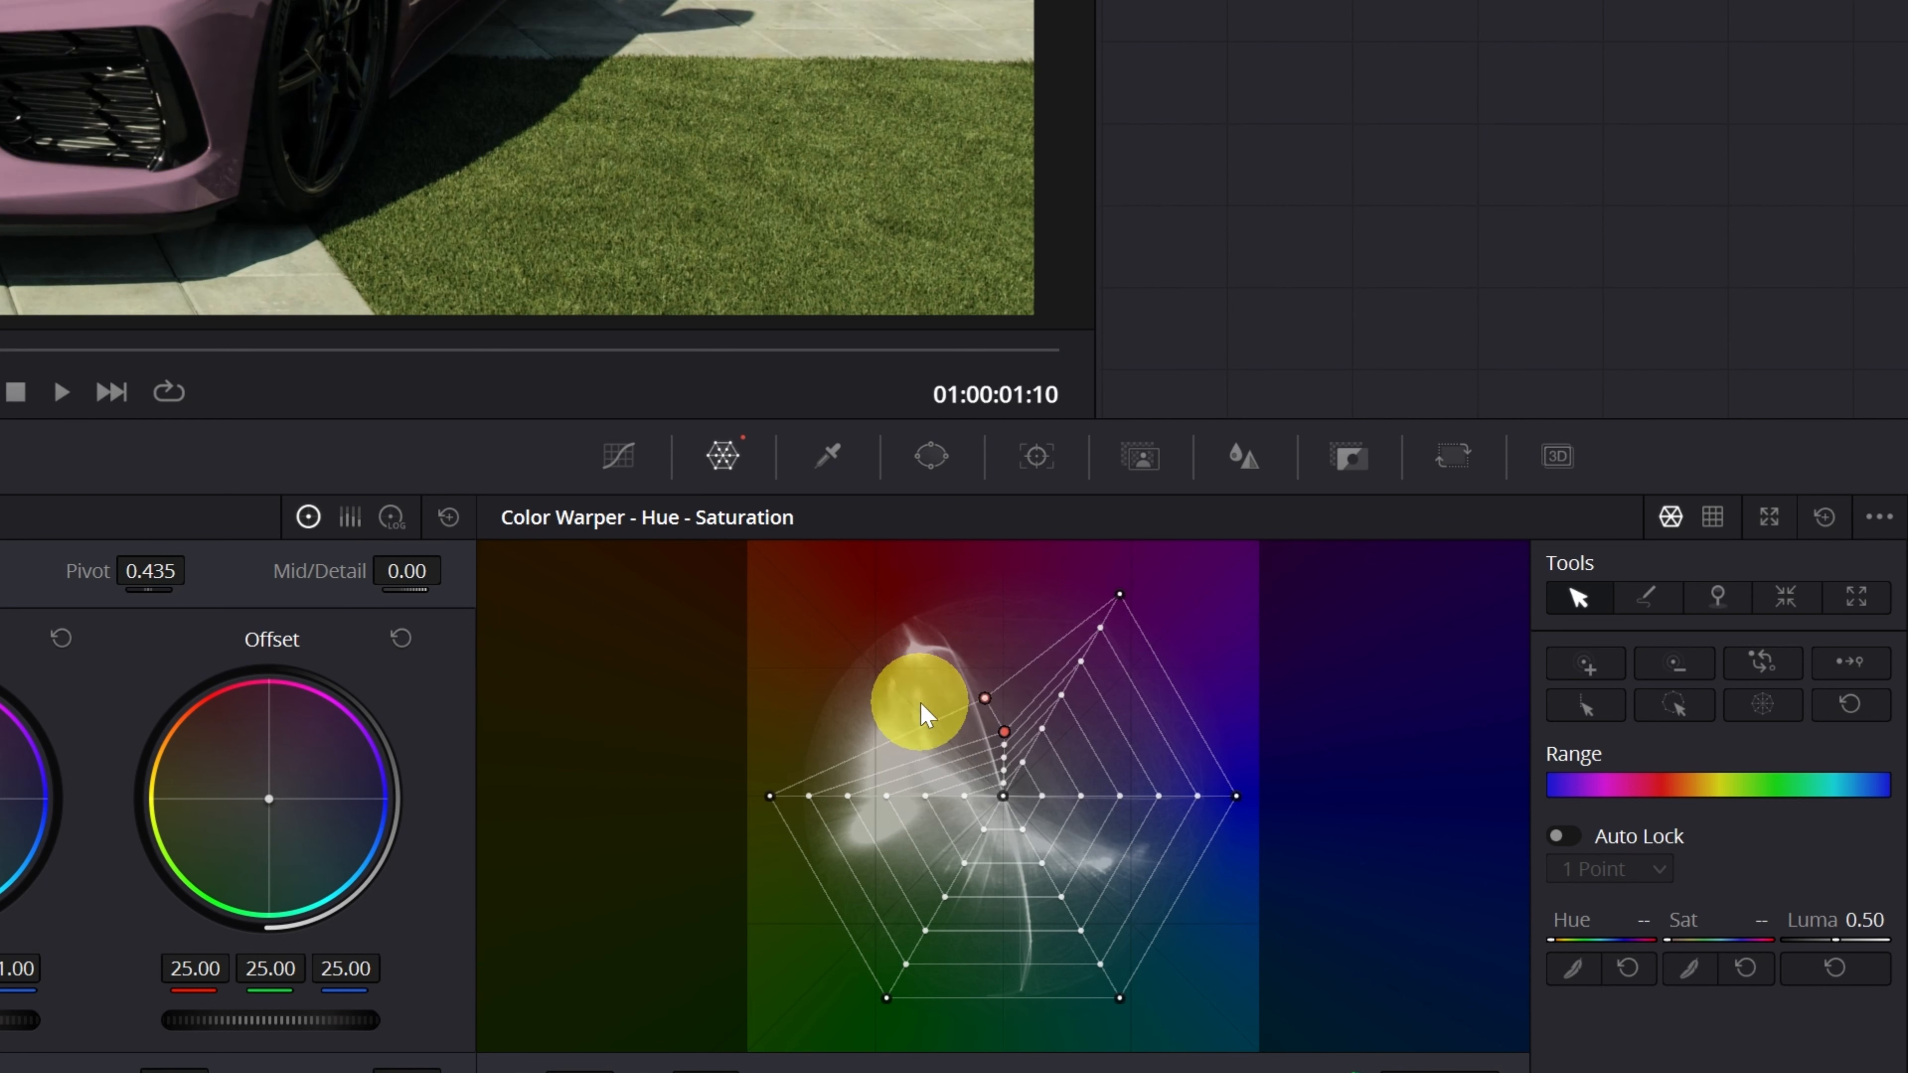
pyautogui.hotkey('ctrl', 'z')
# Try moving a single inner red control point across the Color Warper grid.
pyautogui.click(944, 694)
pyautogui.moveTo(946, 695); pyautogui.dragTo(1037, 877)
pyautogui.hotkey('ctrl', 'z')
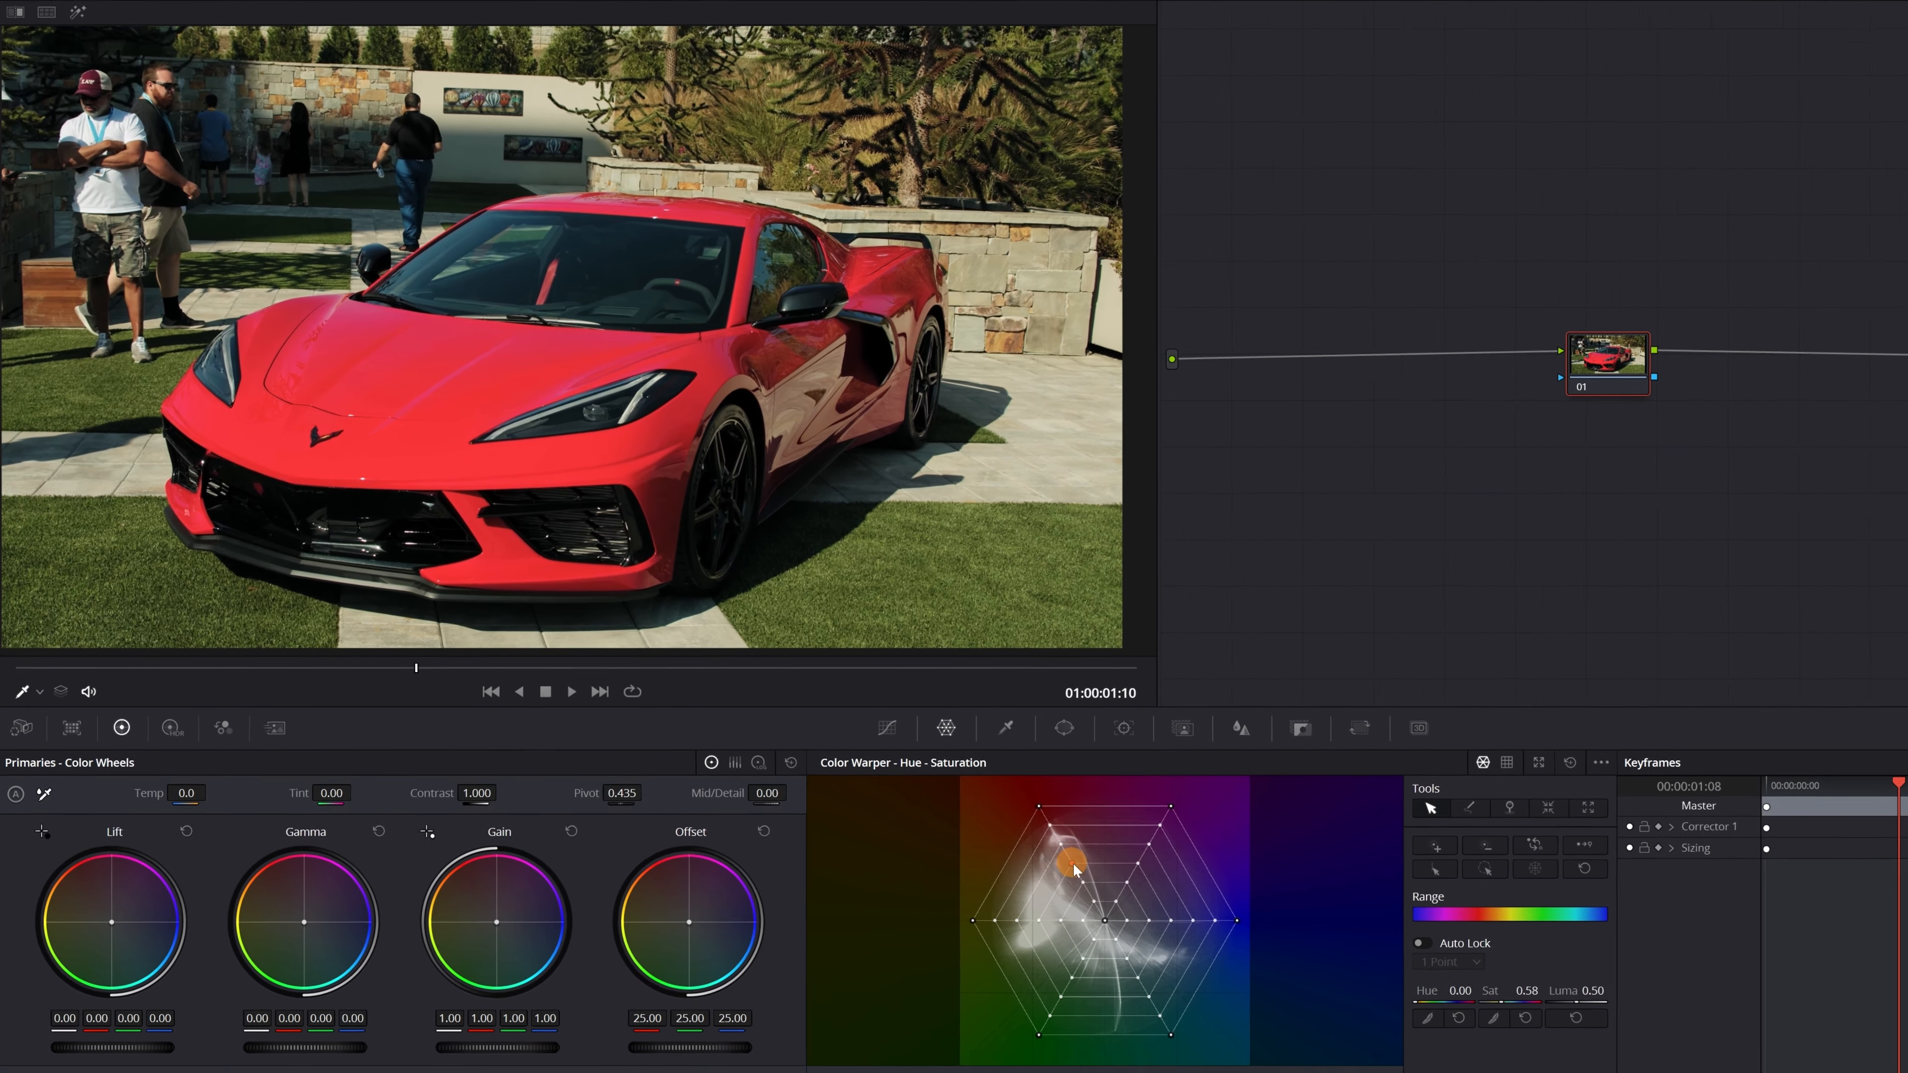
# Try turning the red car magenta by moving red Color Warper points to Hue 0.33 and Sat 0.84.
pyautogui.moveTo(951, 825); pyautogui.dragTo(1000, 855)
pyautogui.moveTo(1159, 907); pyautogui.dragTo(1229, 944)
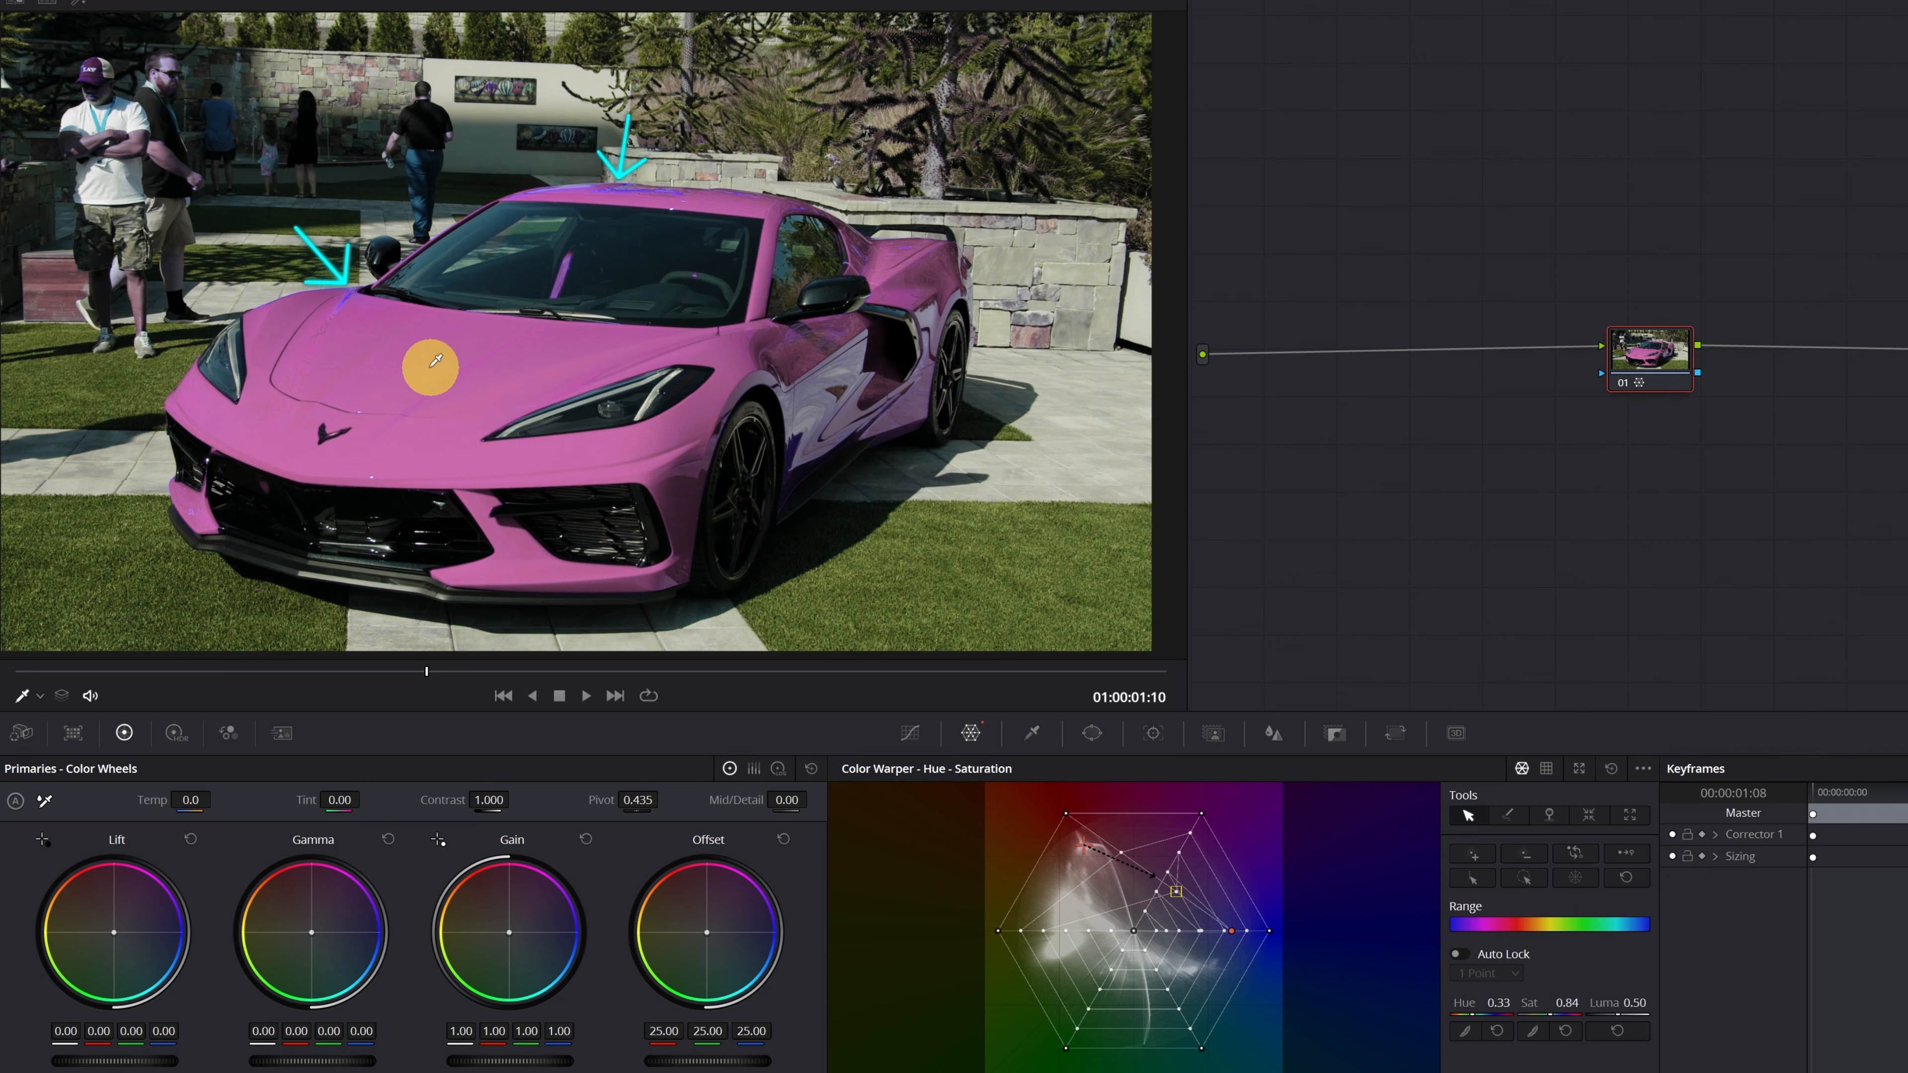
pyautogui.moveTo(1042, 797); pyautogui.dragTo(1138, 864)
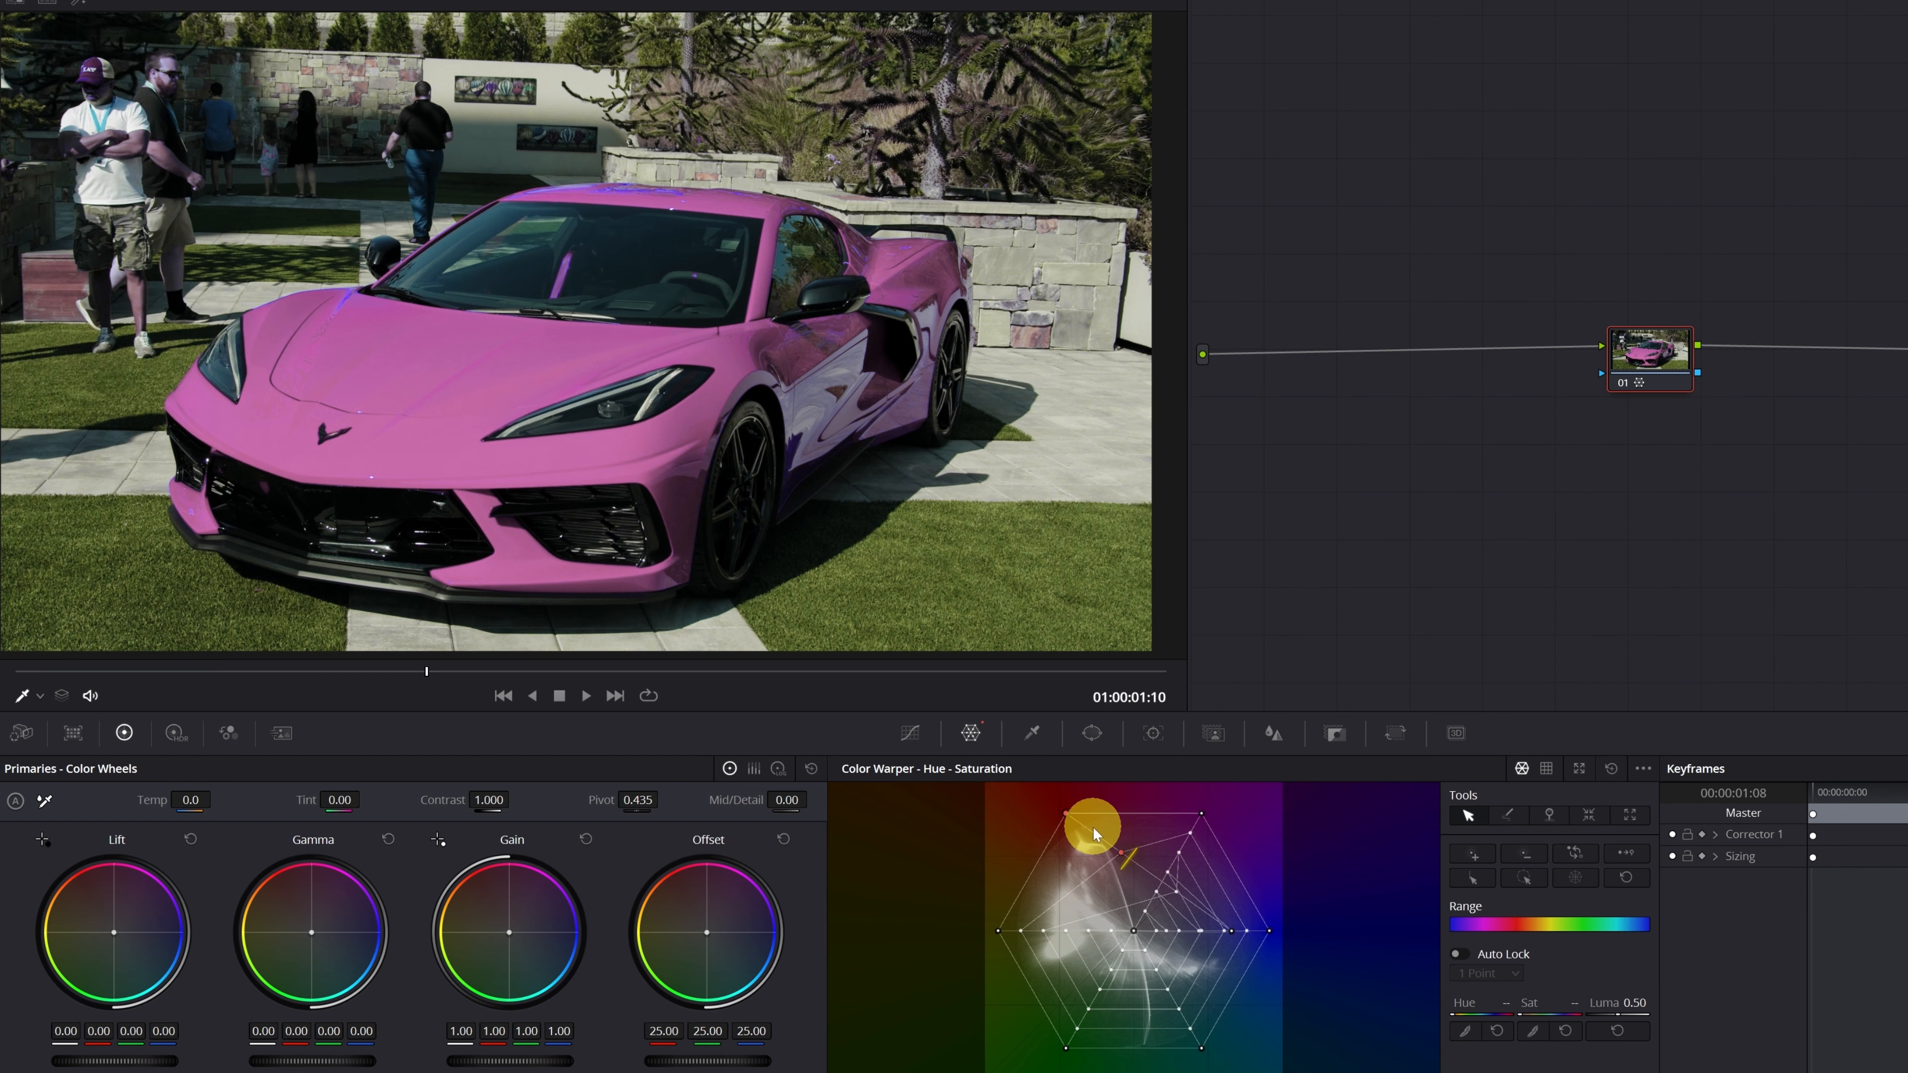
pyautogui.hotkey('ctrl', 'z')
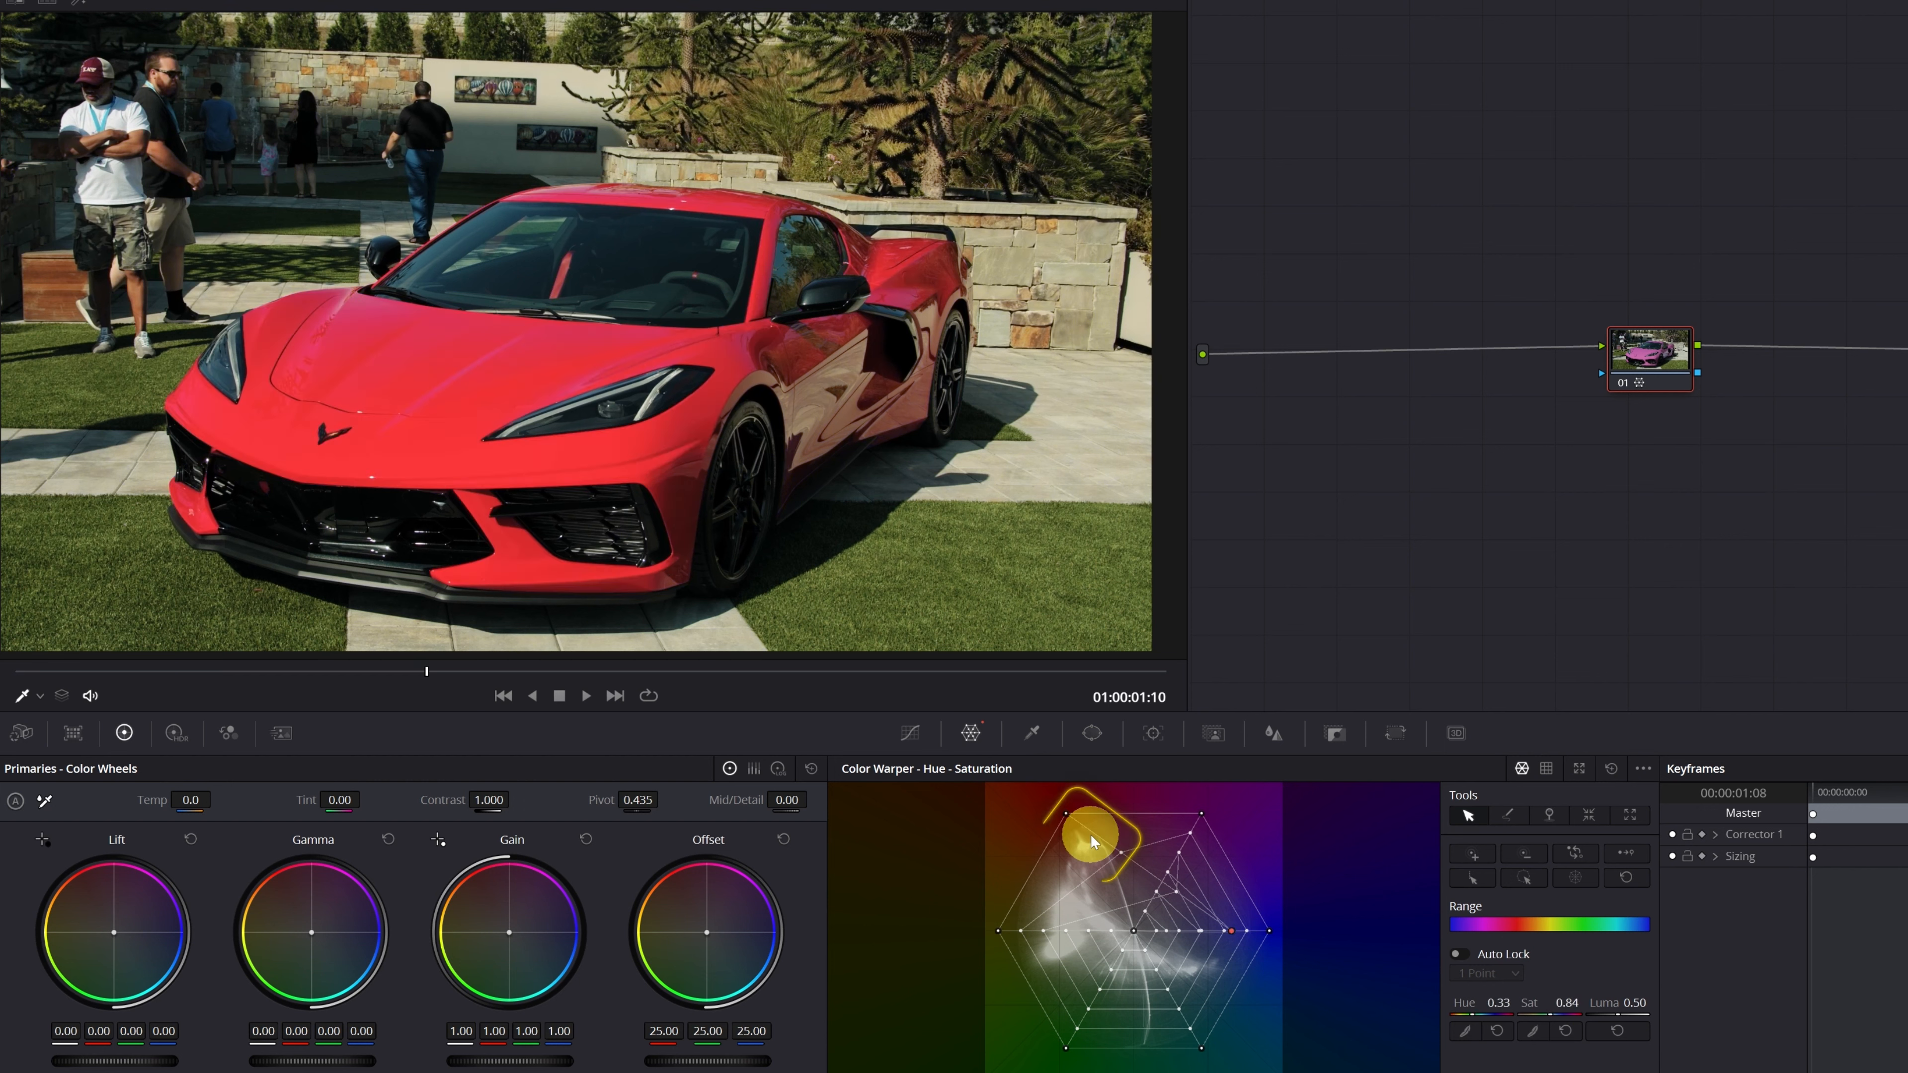
# Try turning the car blue with the Color Warper at Hue 0.37 and Sat 1.19, and inspect the bystanders.
pyautogui.moveTo(1068, 814); pyautogui.dragTo(1279, 958)
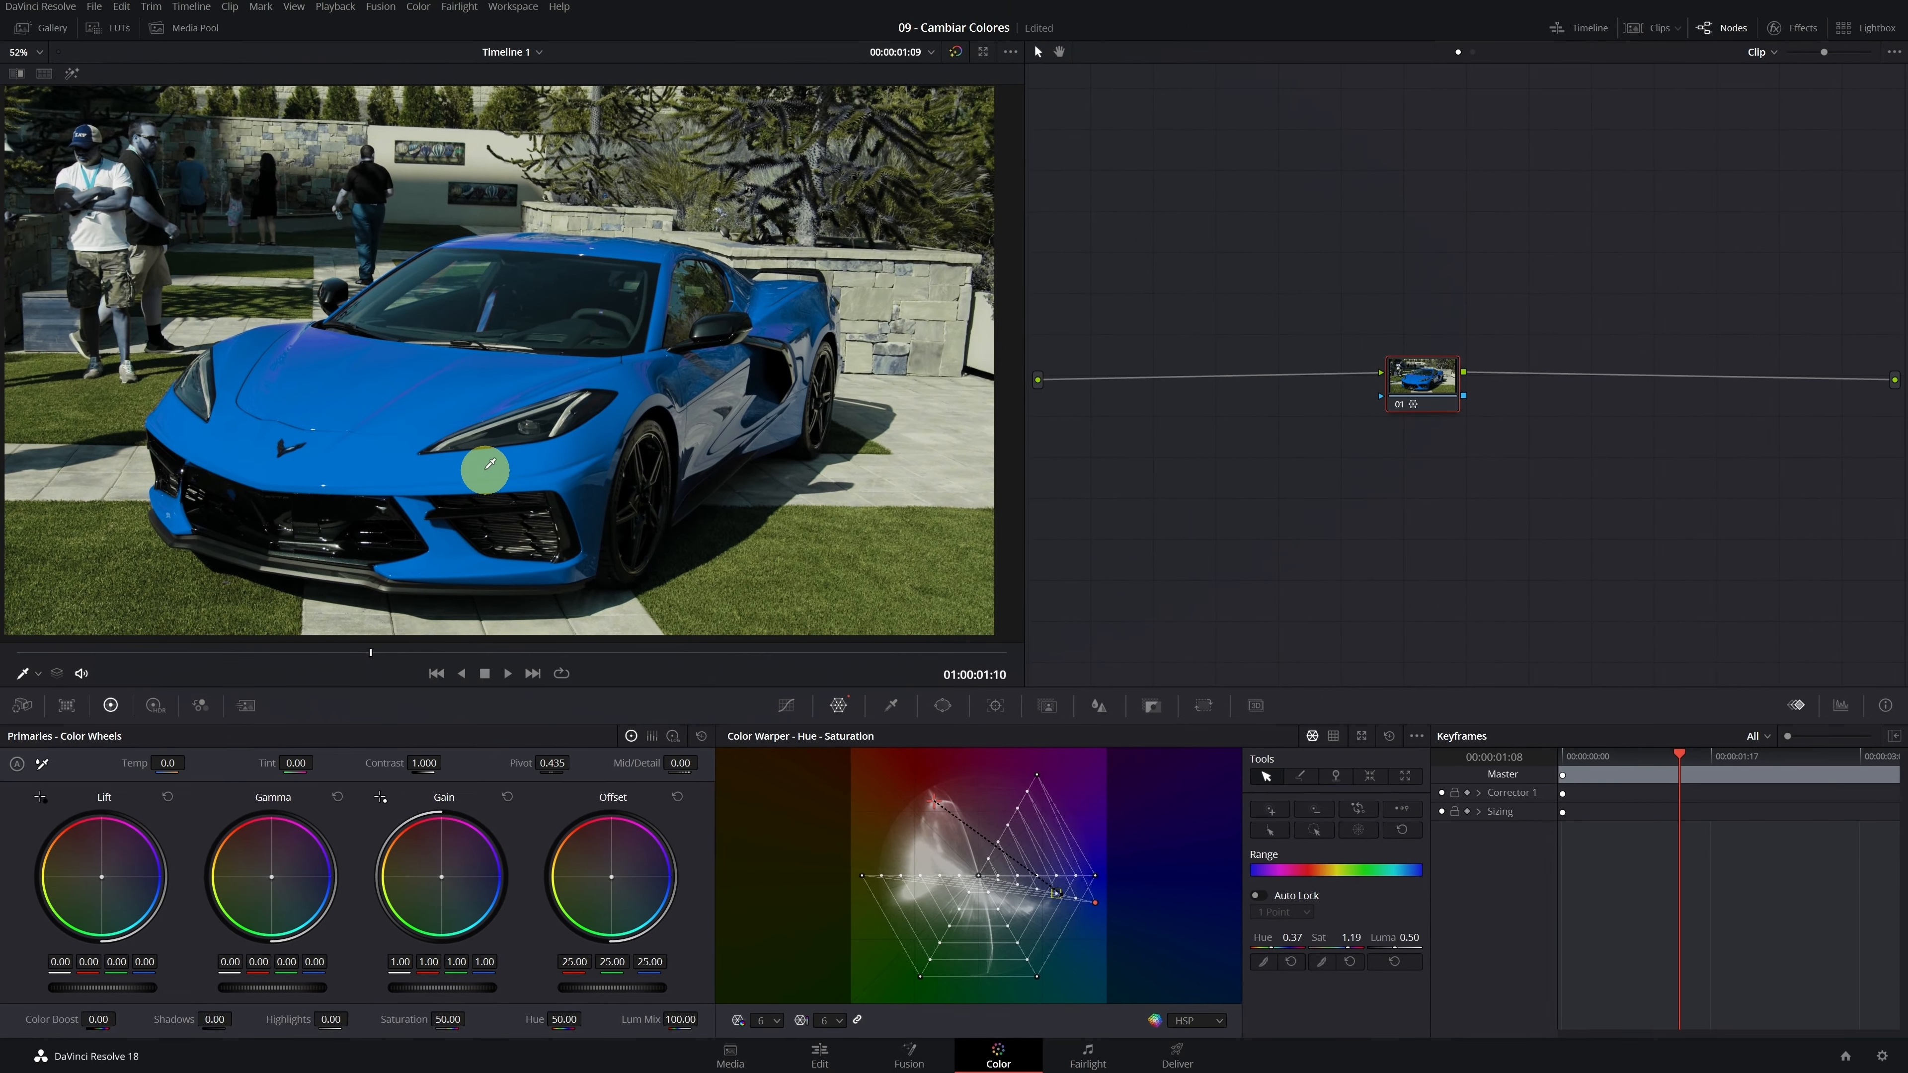
pyautogui.scroll(2, 654, 545)
pyautogui.scroll(4, 323, 399)
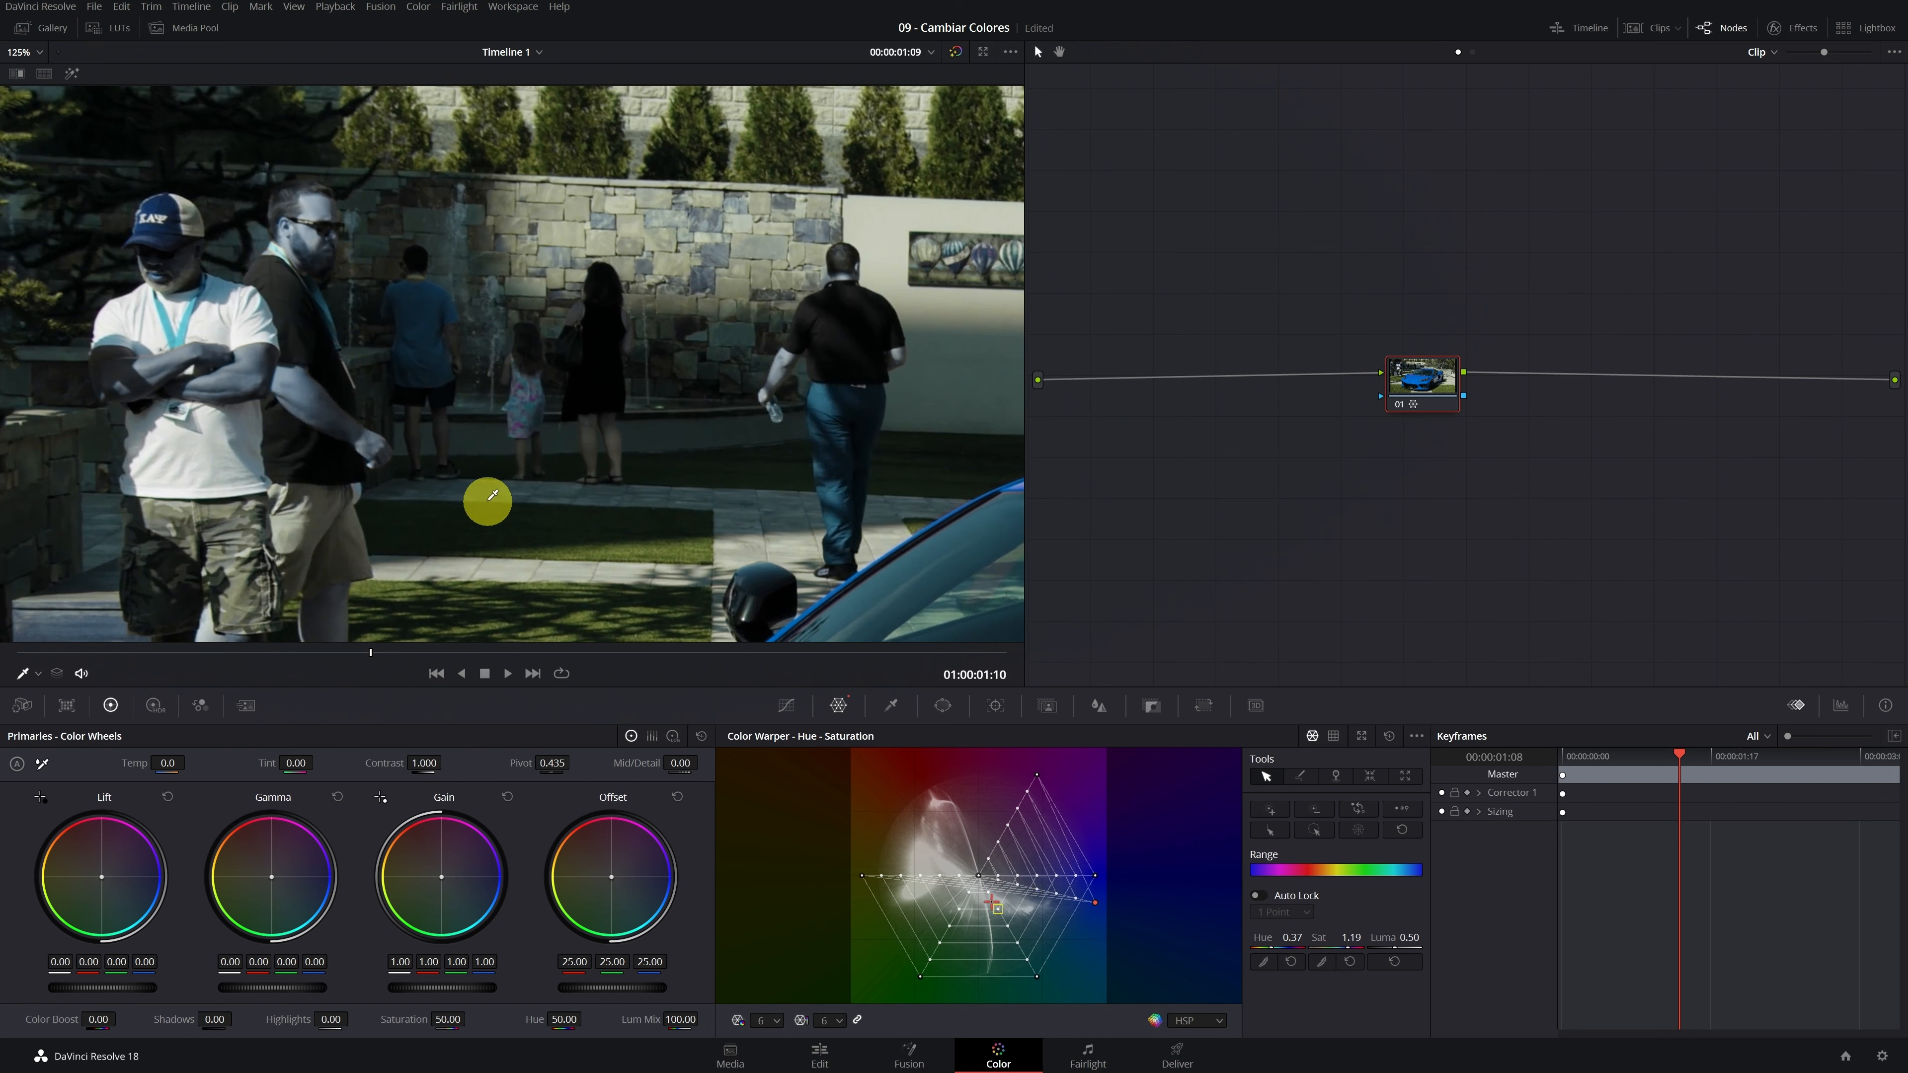
pyautogui.scroll(-5, 490, 497)
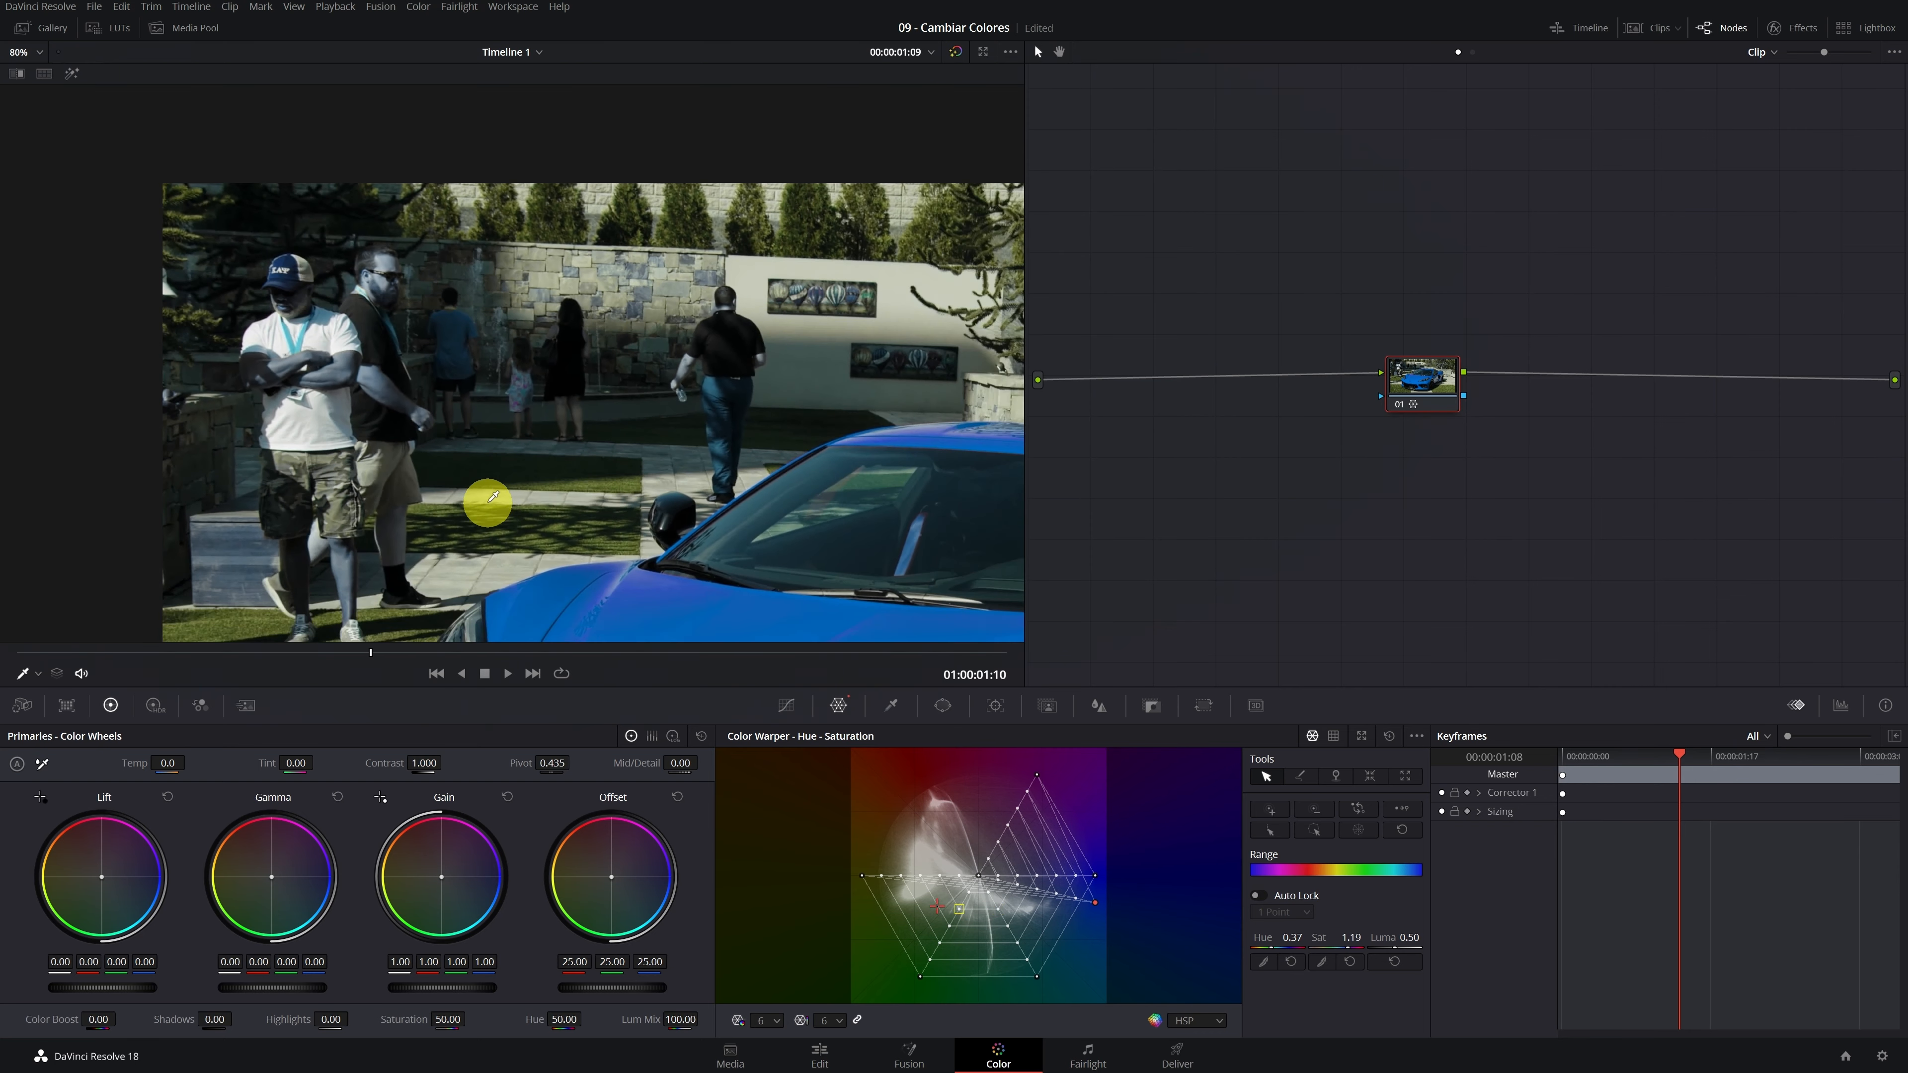
pyautogui.scroll(2, 524, 439)
pyautogui.scroll(-3, 426, 403)
# Set the viewer's on-screen control to Qualifier and try shifting the hood's red directly in the image.
pyautogui.moveTo(600, 467); pyautogui.dragTo(502, 386)
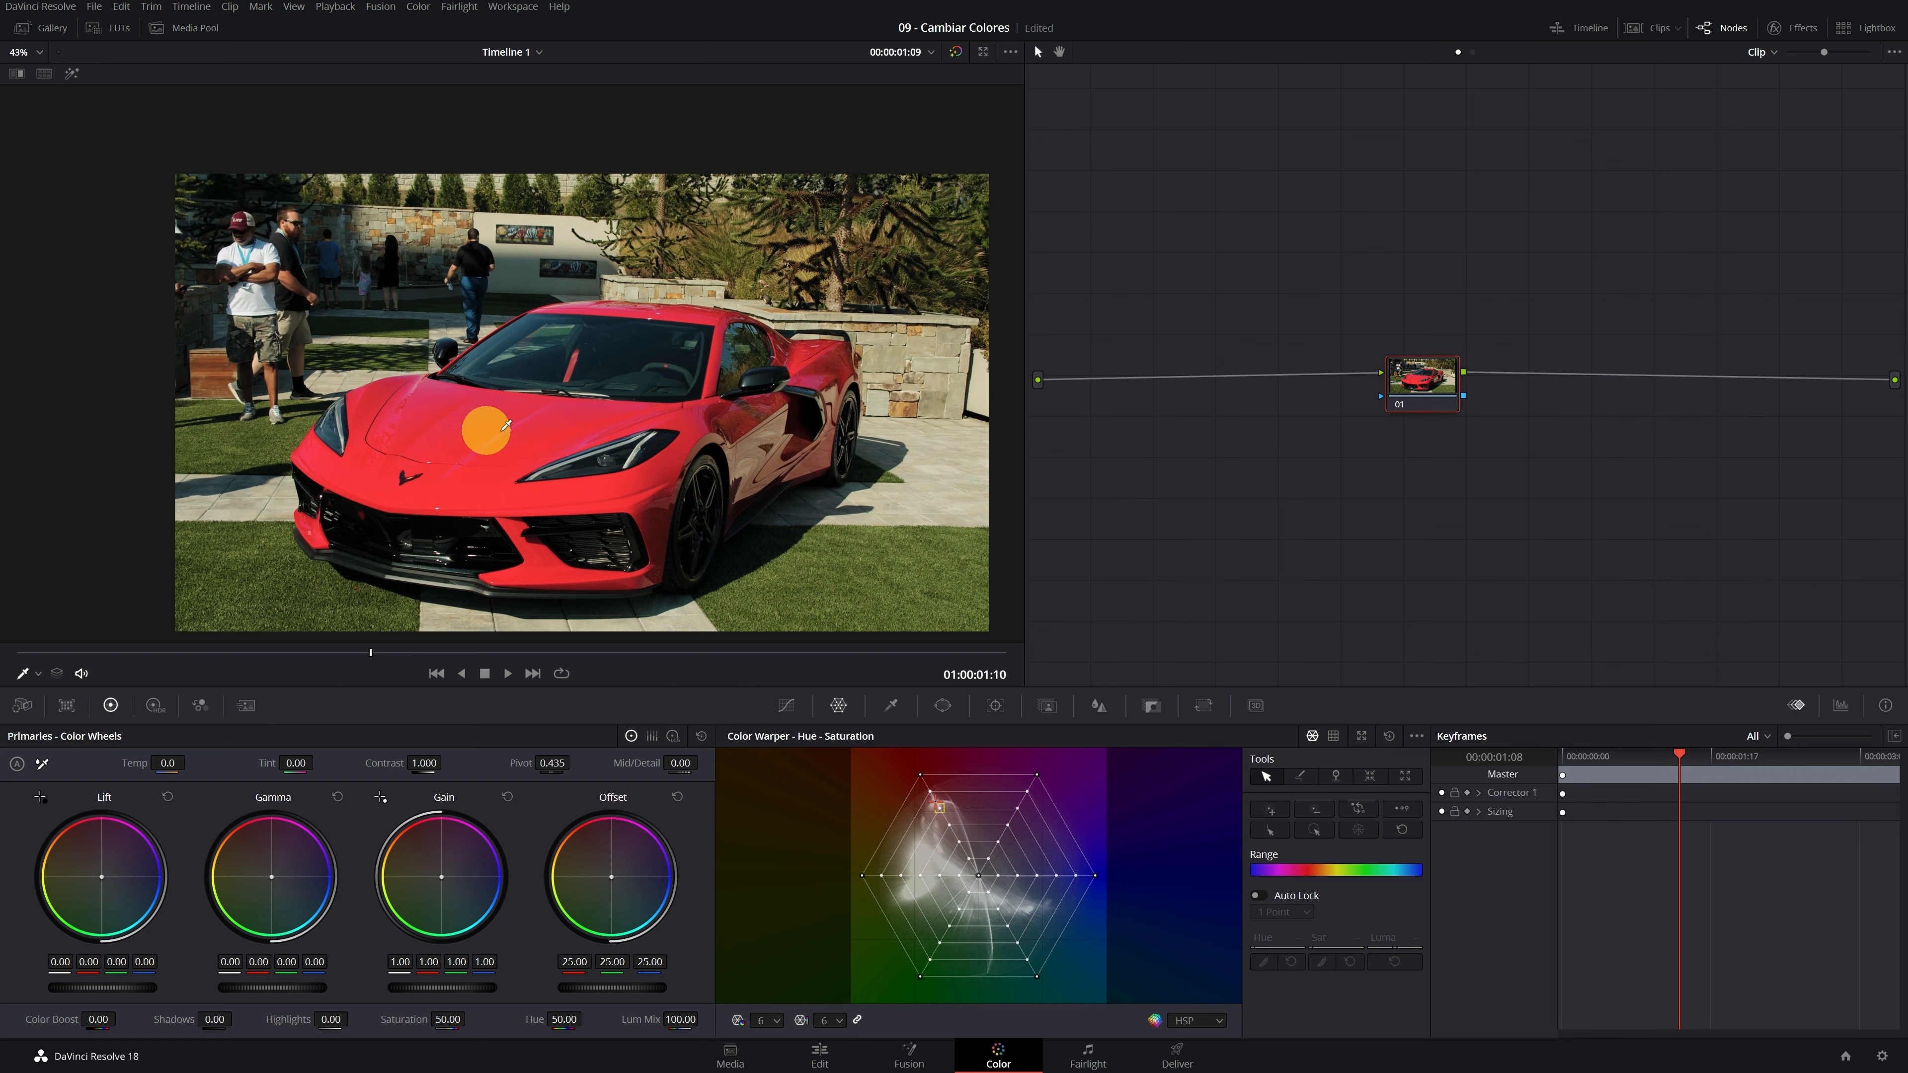
pyautogui.moveTo(554, 434); pyautogui.dragTo(460, 376)
pyautogui.scroll(2, 466, 381)
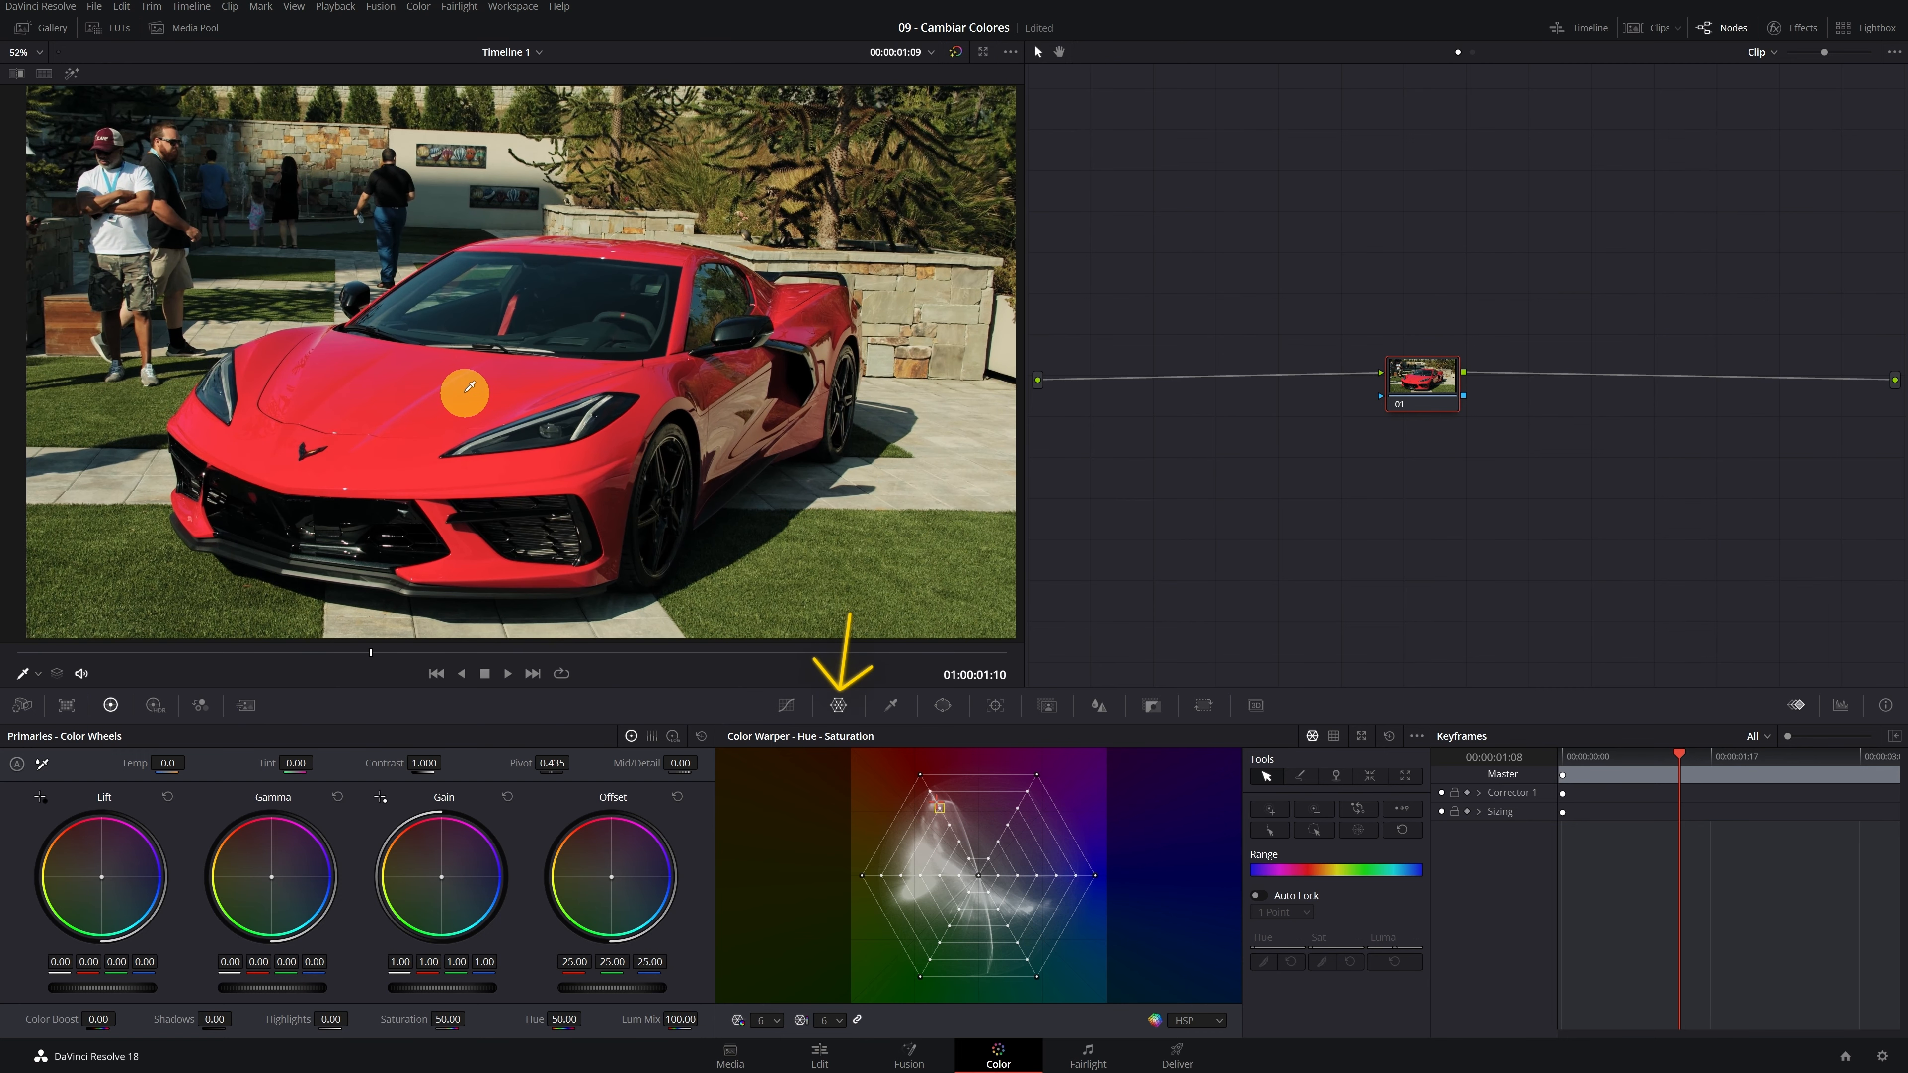
pyautogui.click(36, 673)
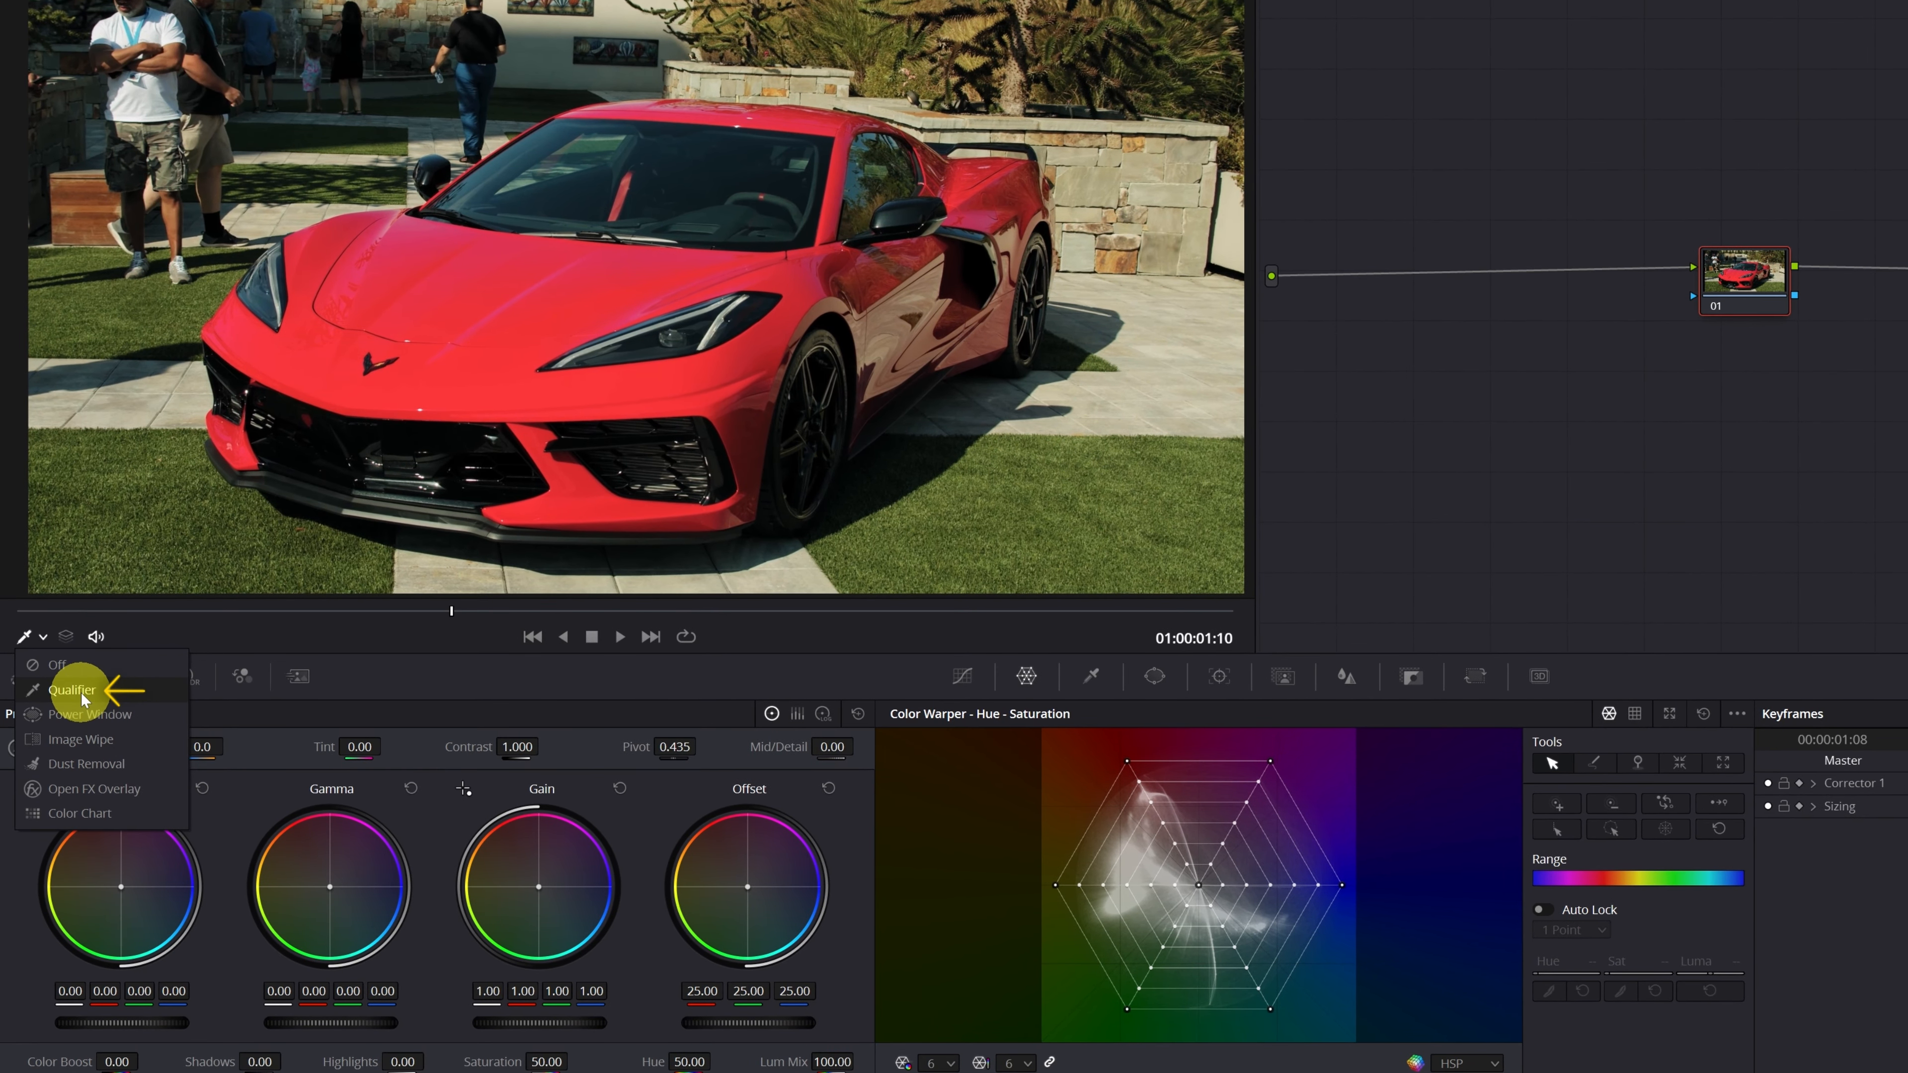
pyautogui.click(73, 690)
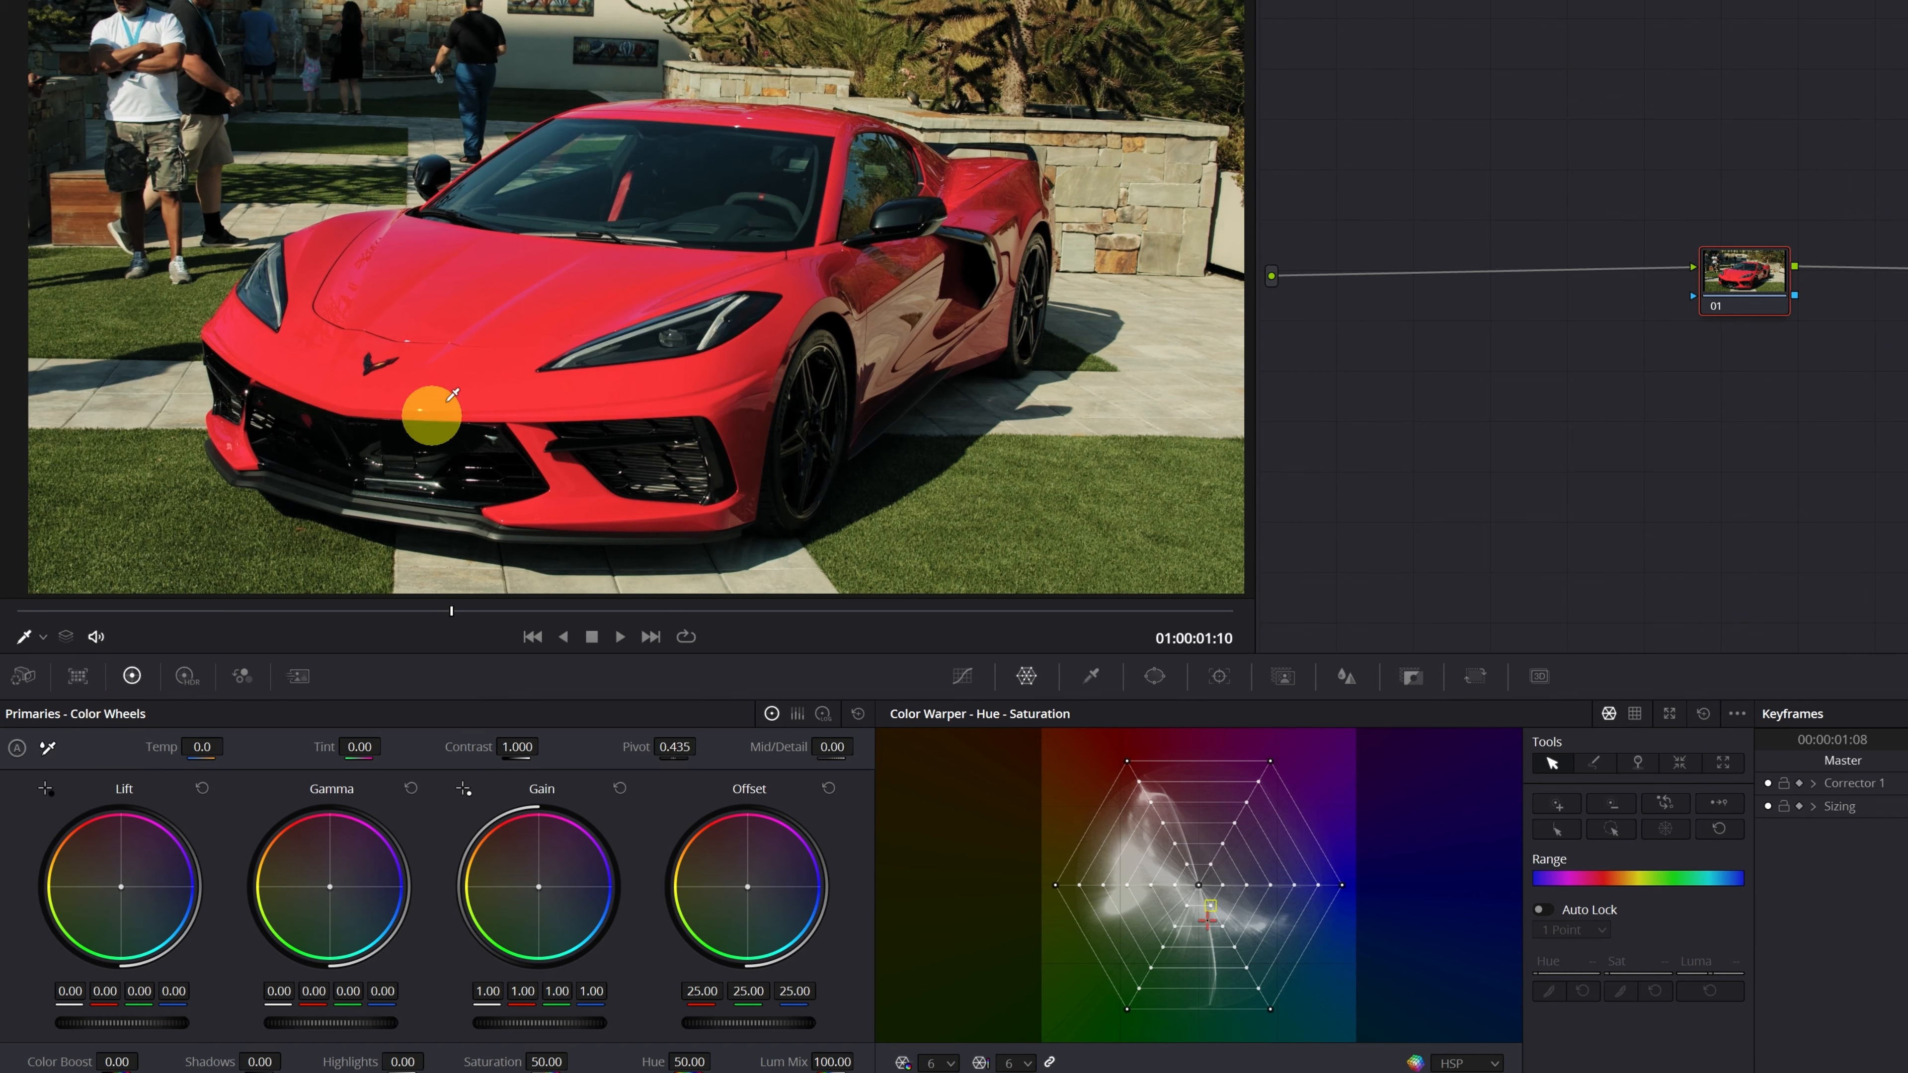
pyautogui.click(538, 286)
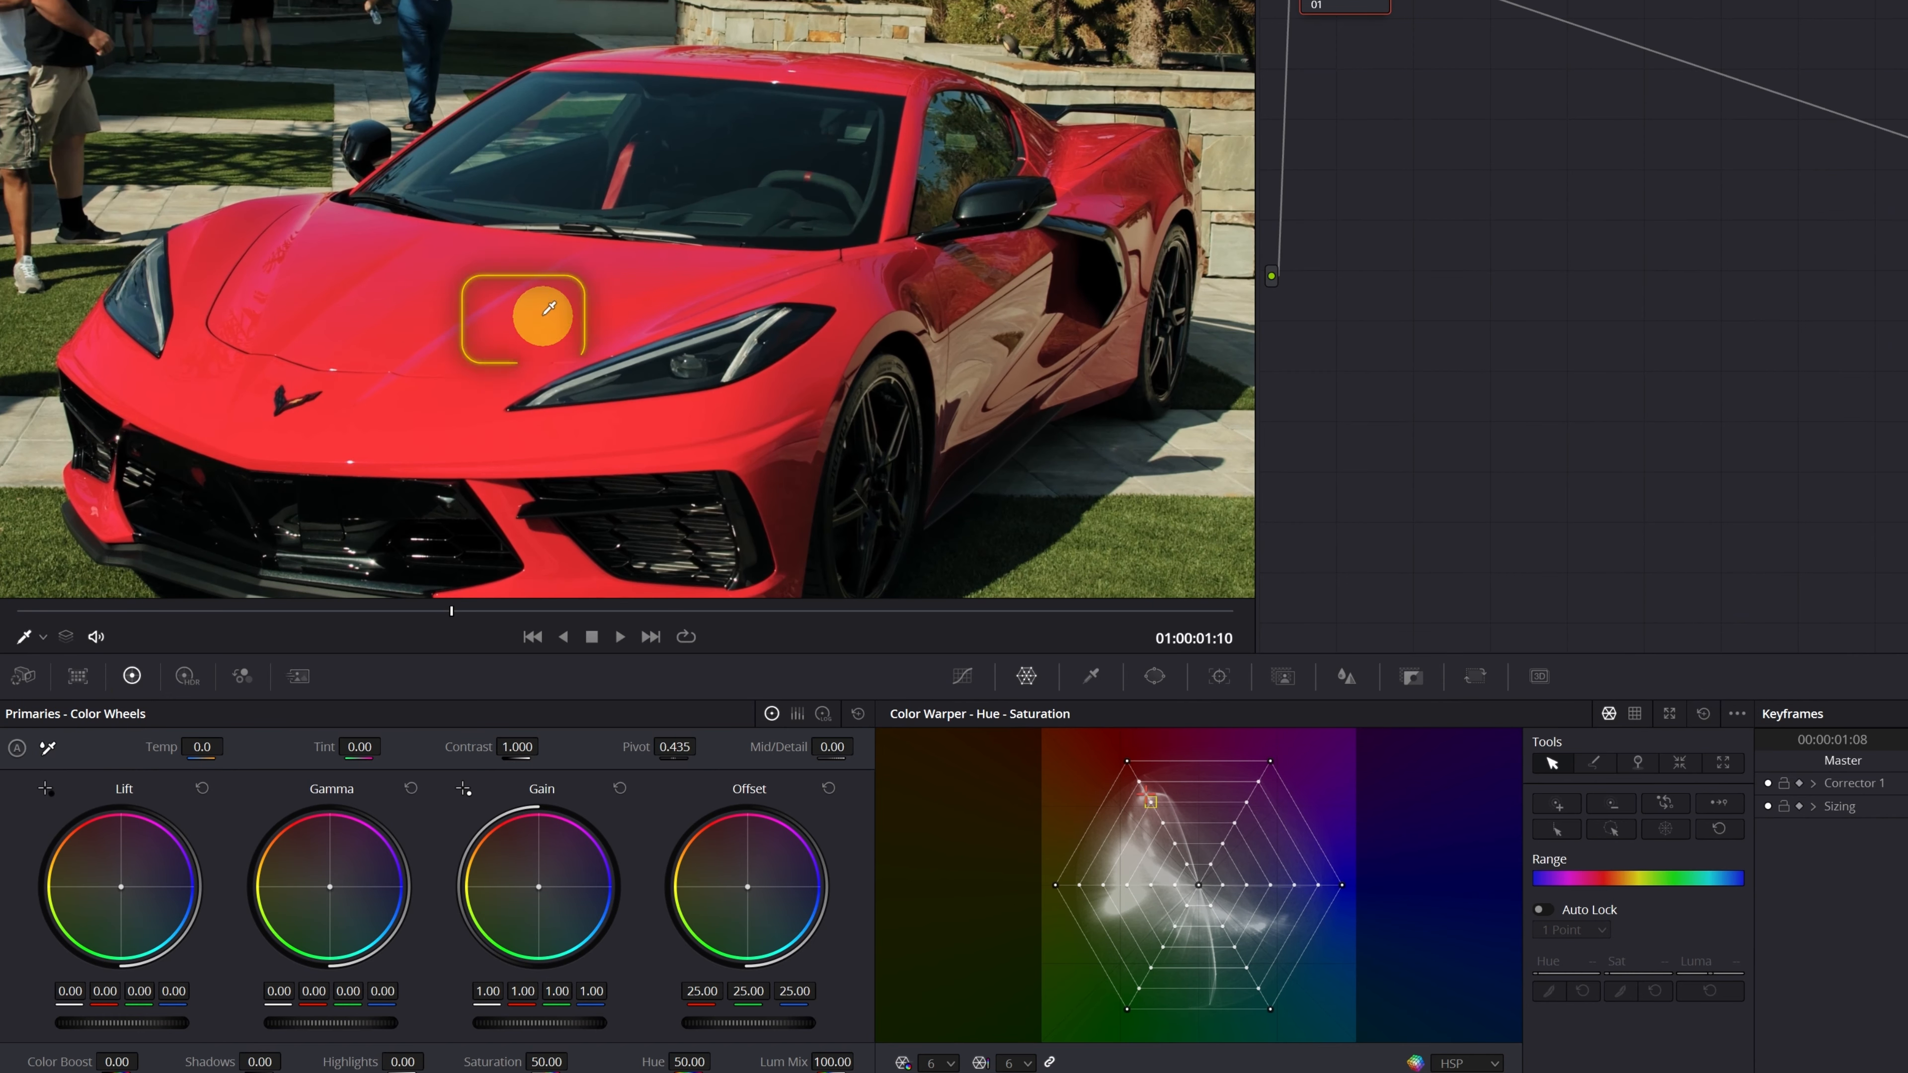
pyautogui.click(547, 312)
pyautogui.moveTo(553, 308); pyautogui.dragTo(490, 365)
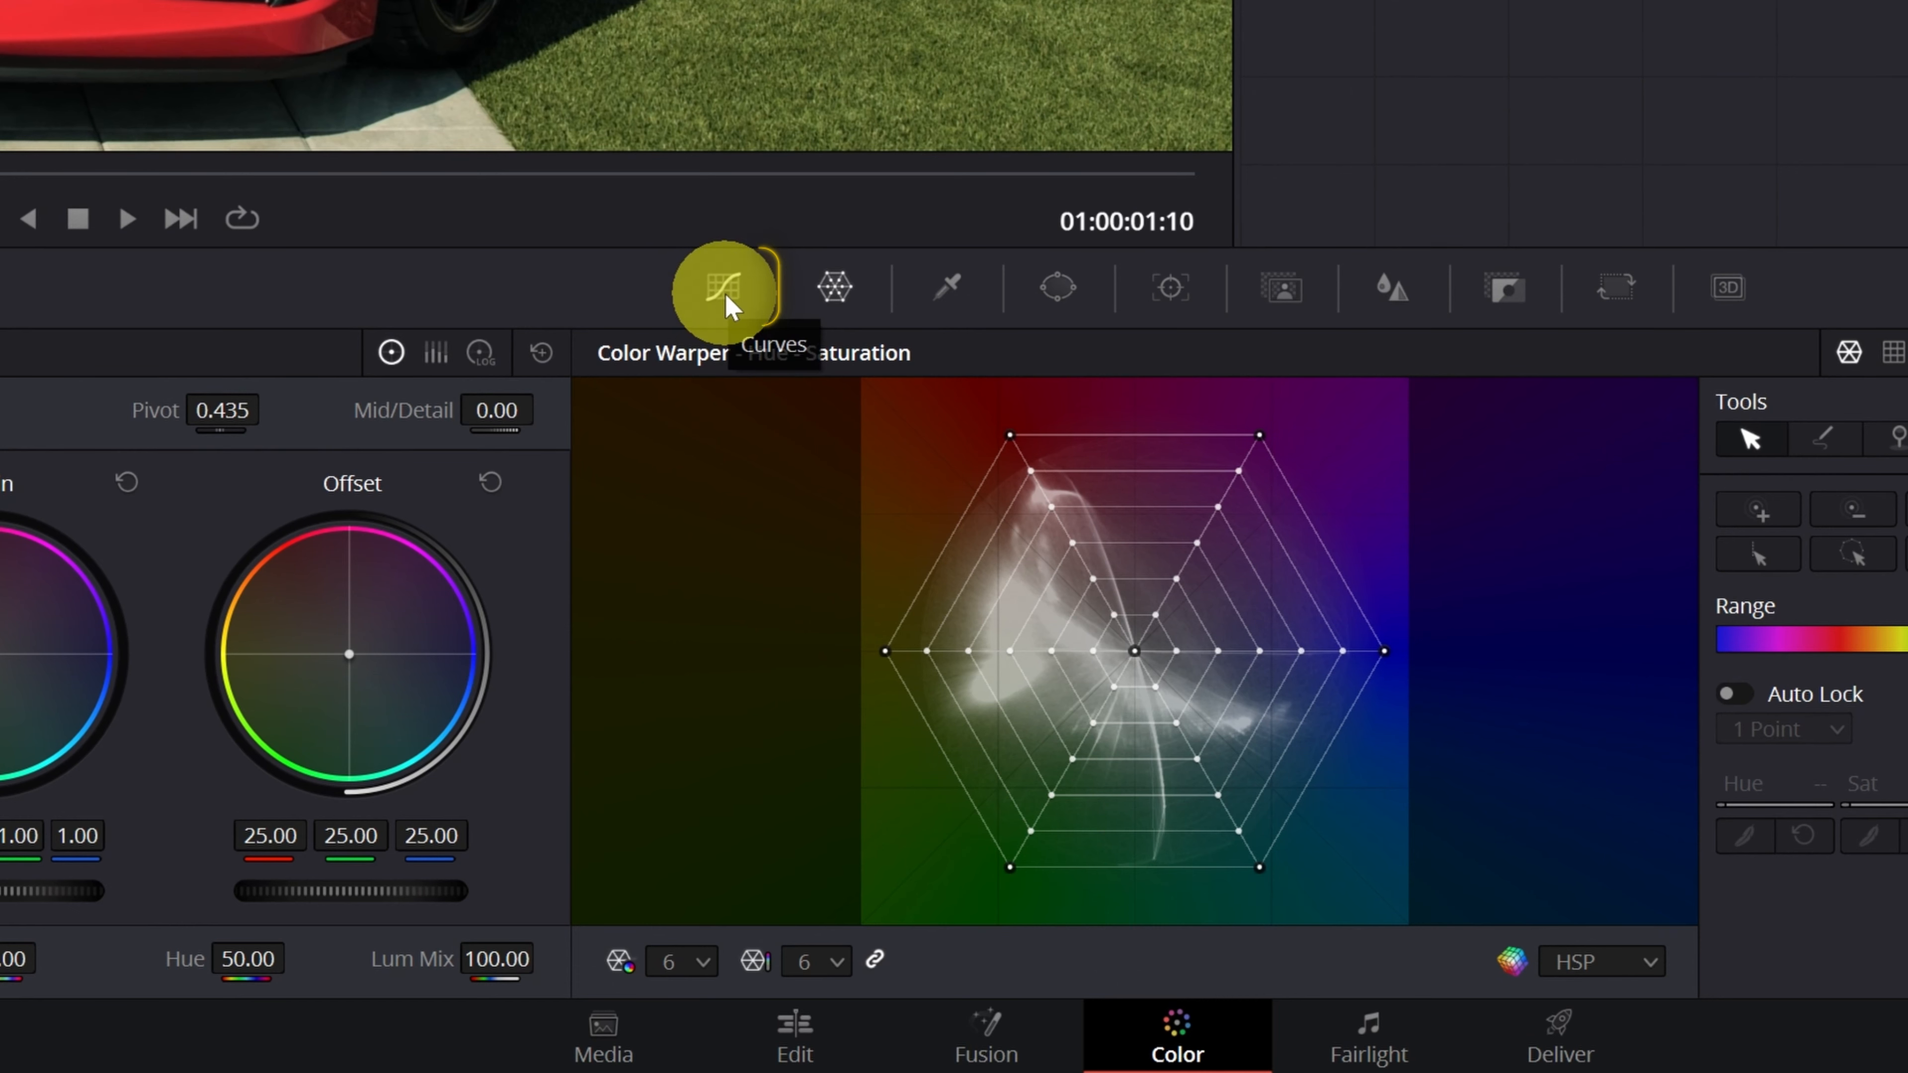
# Open the Hue Vs Hue curve and add control points for the red, yellow and green ranges.
pyautogui.click(724, 289)
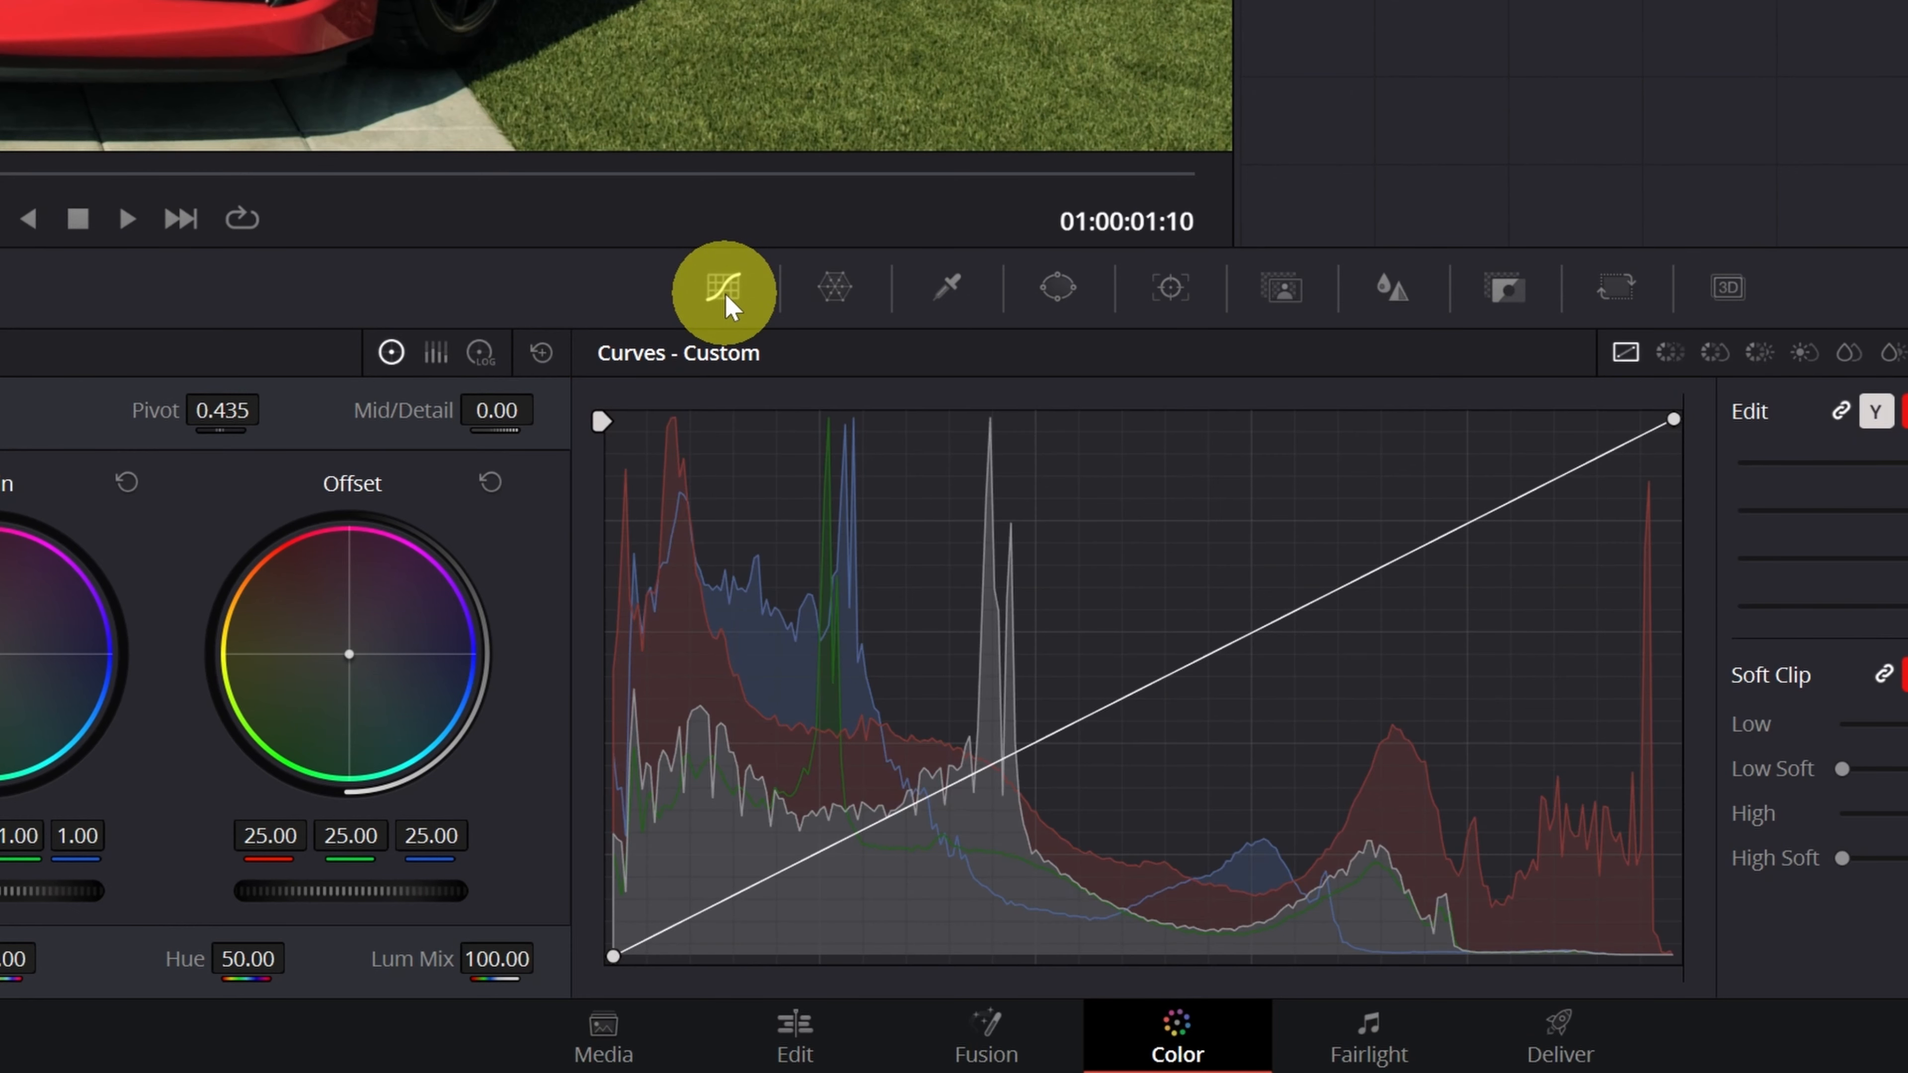
pyautogui.click(1671, 360)
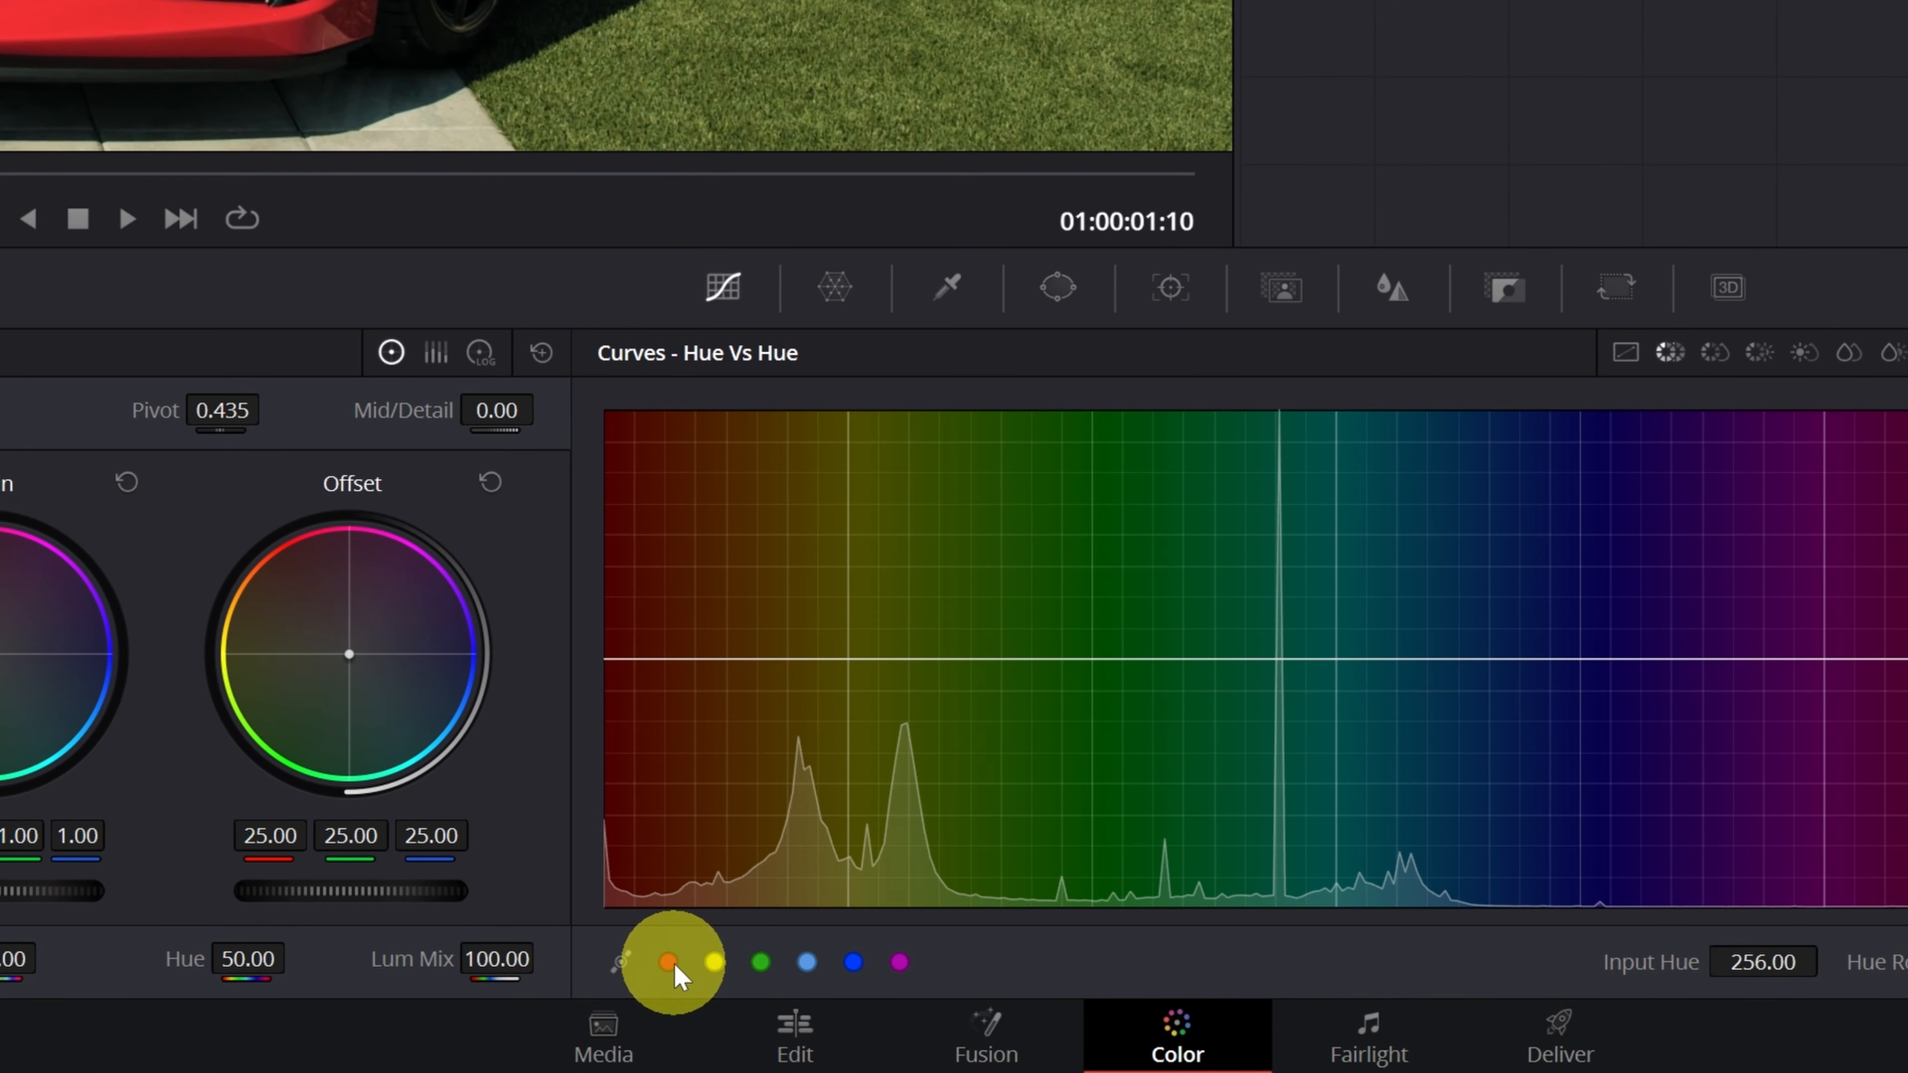
pyautogui.click(714, 962)
pyautogui.click(760, 962)
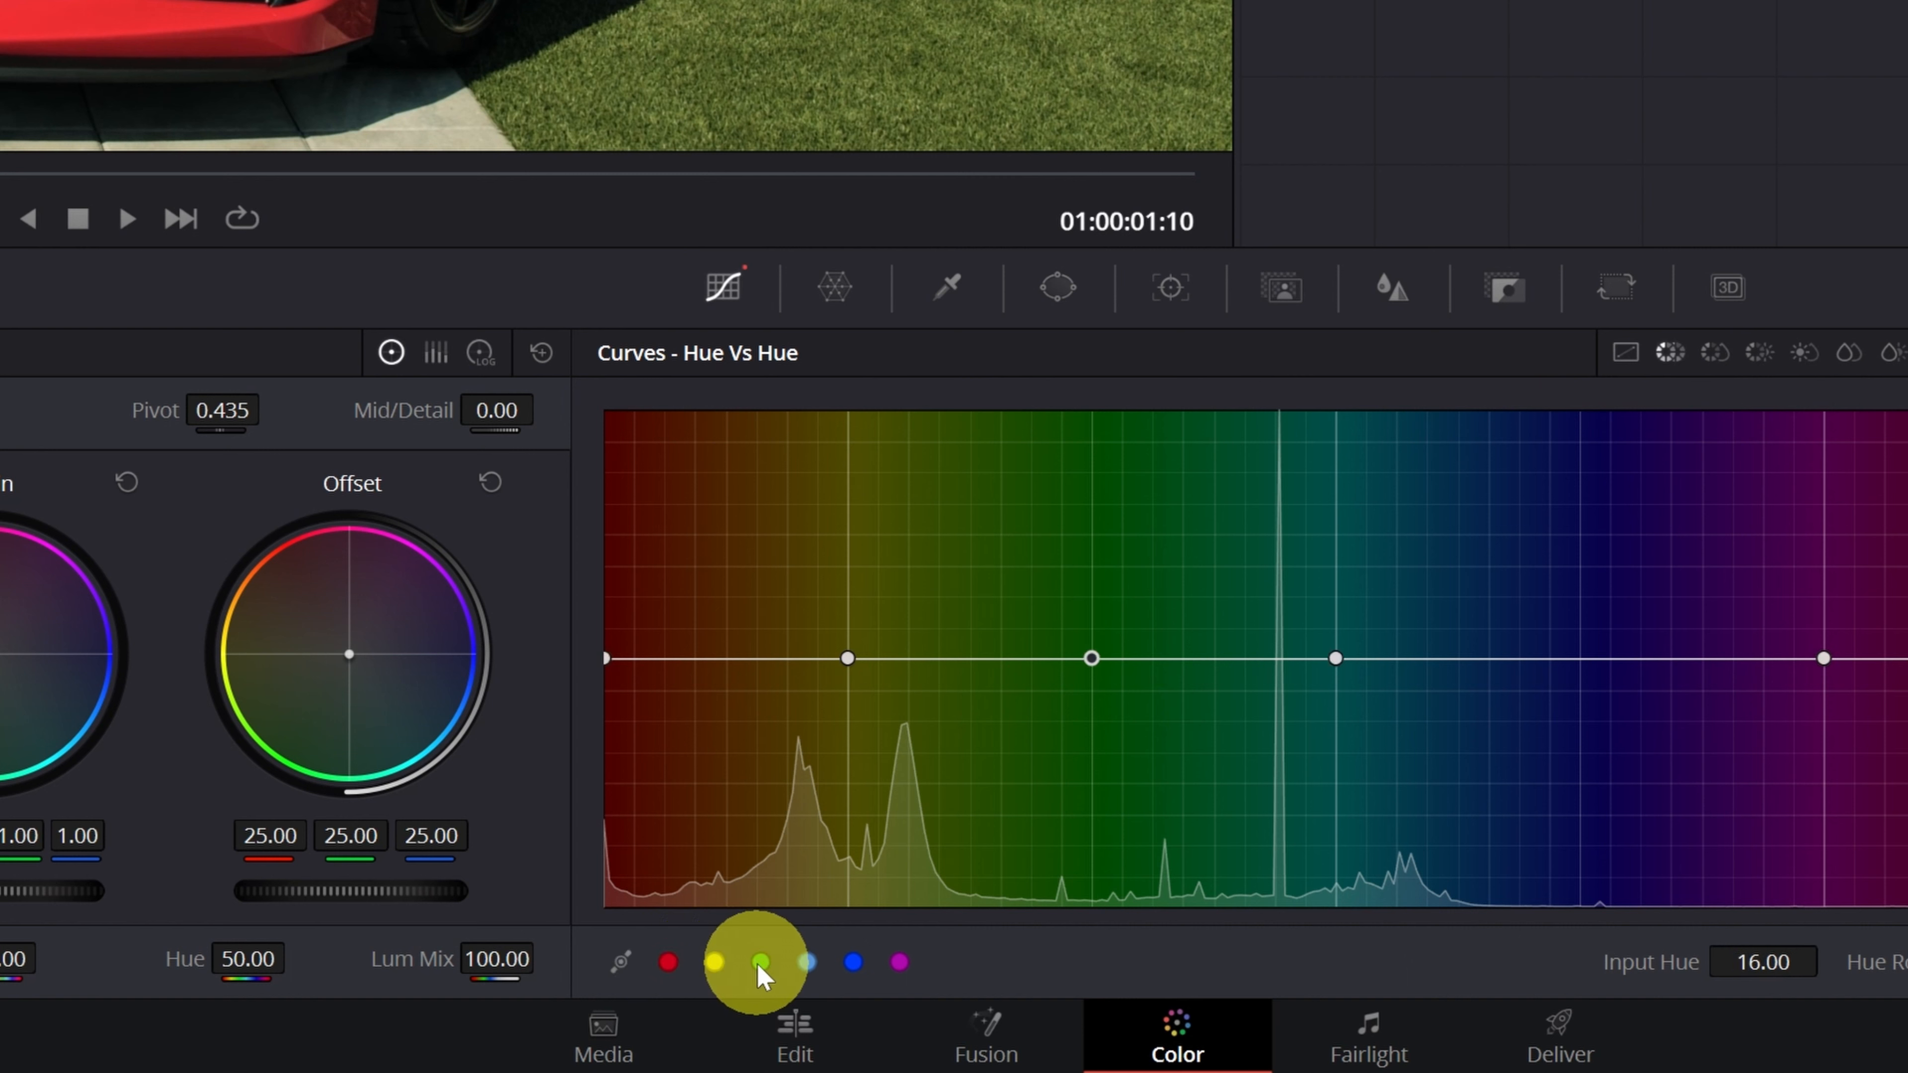
# Turn the red car green by moving the Hue Vs Hue curve's red point to a Hue Rotate of about -131.69.
pyautogui.click(1091, 660)
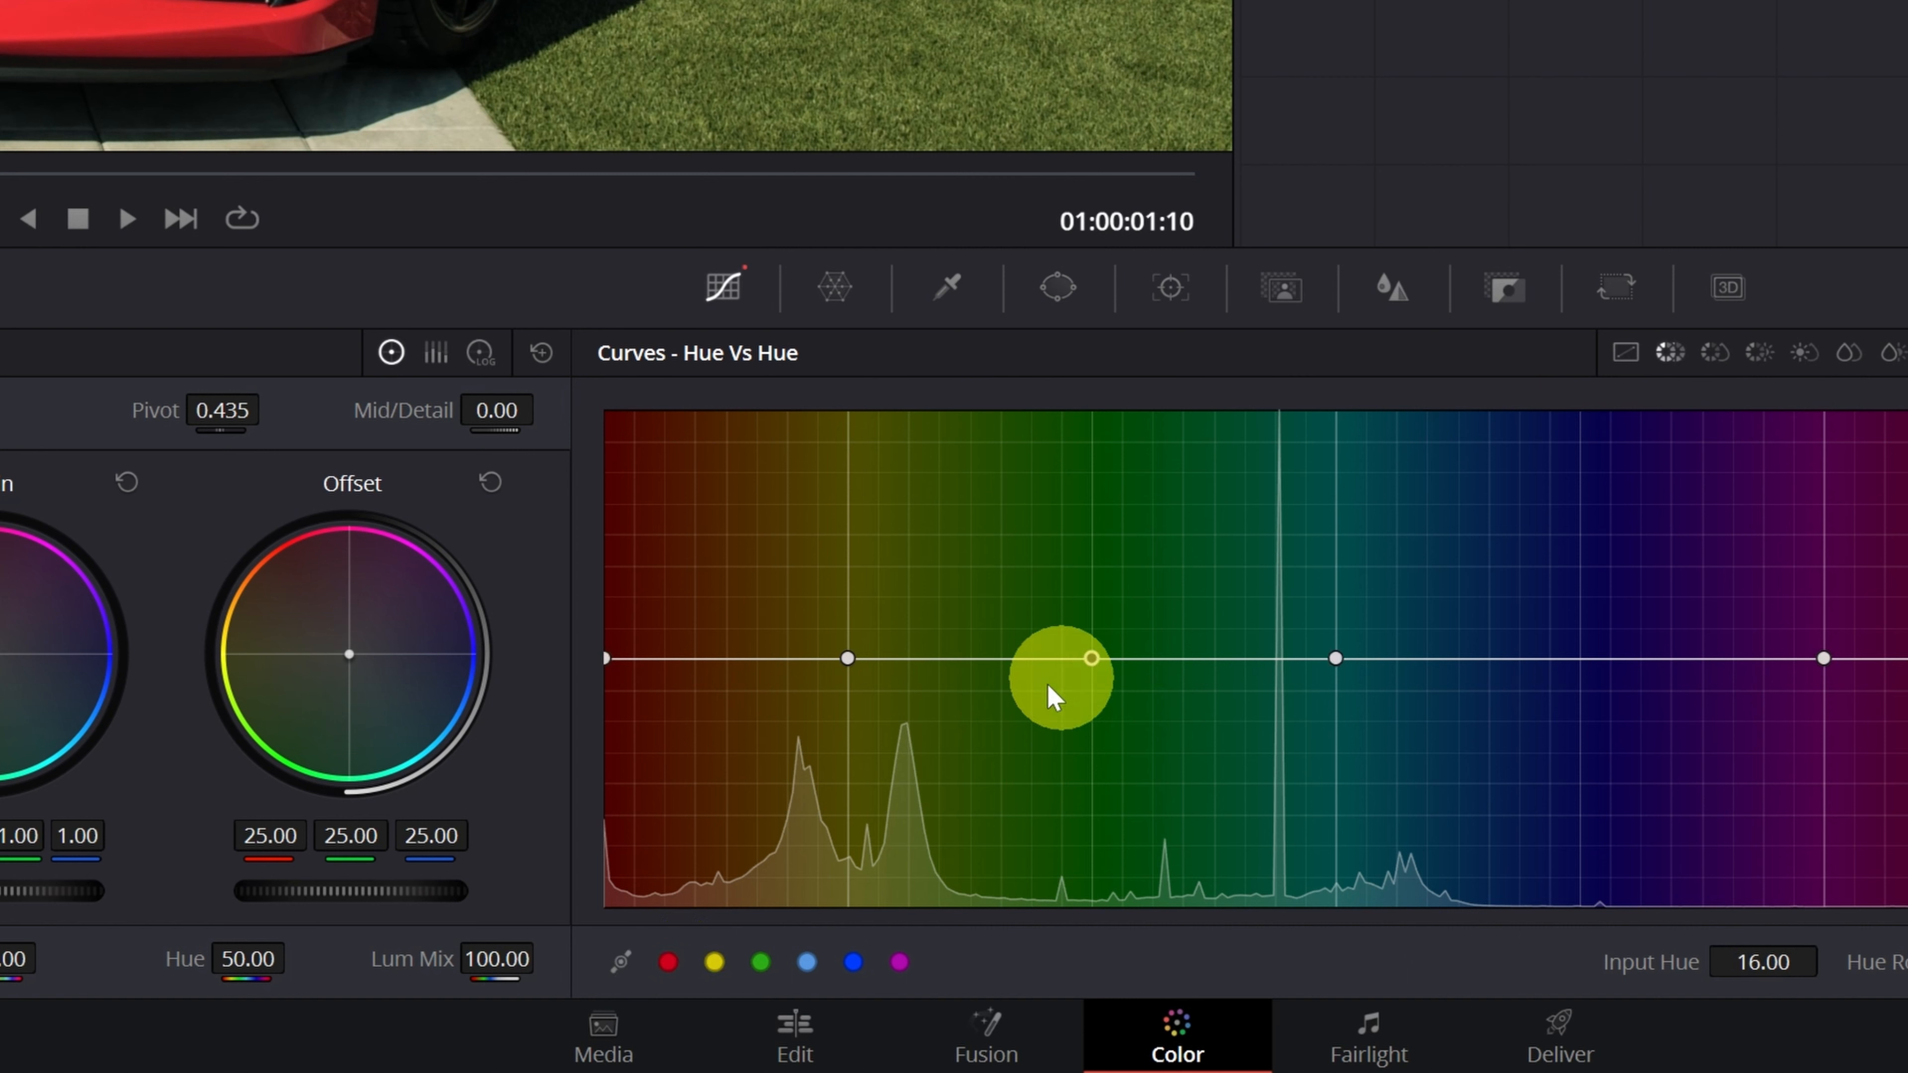
pyautogui.click(847, 659)
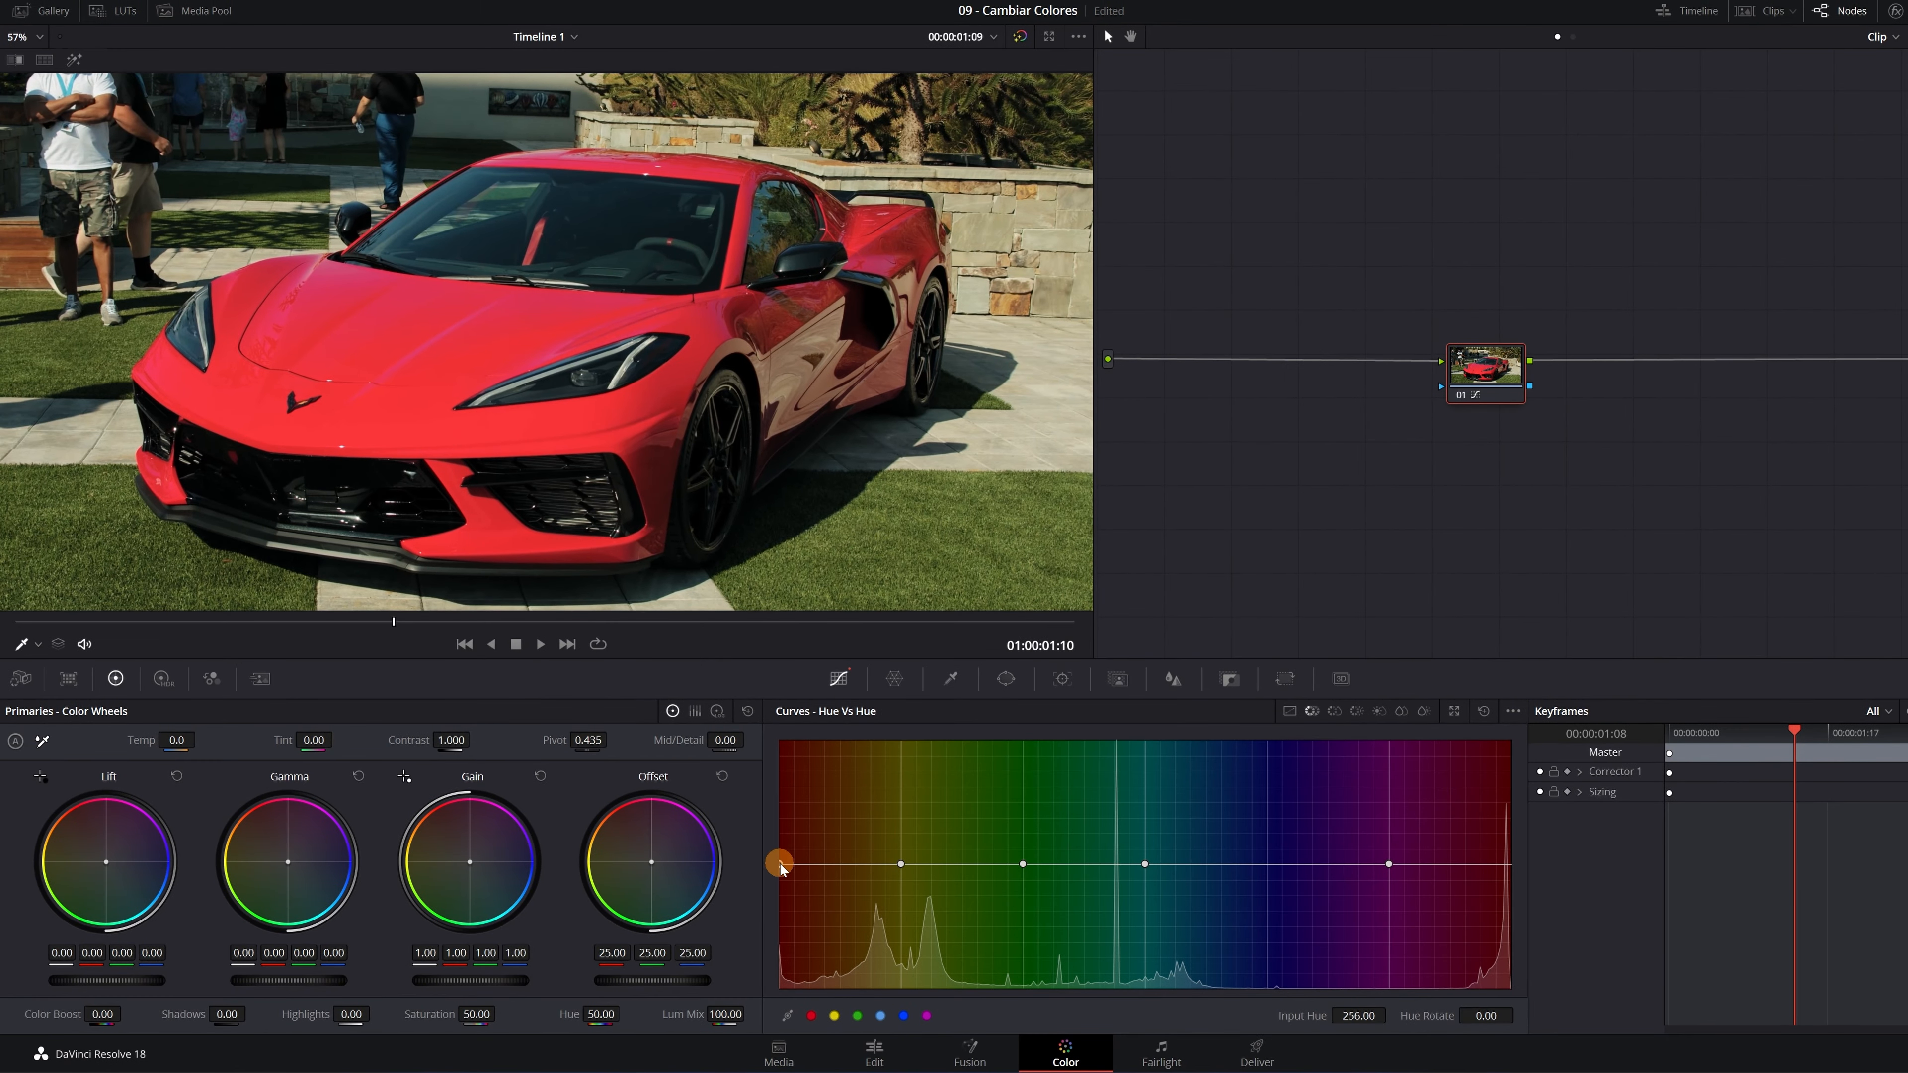
pyautogui.moveTo(779, 862); pyautogui.dragTo(779, 861)
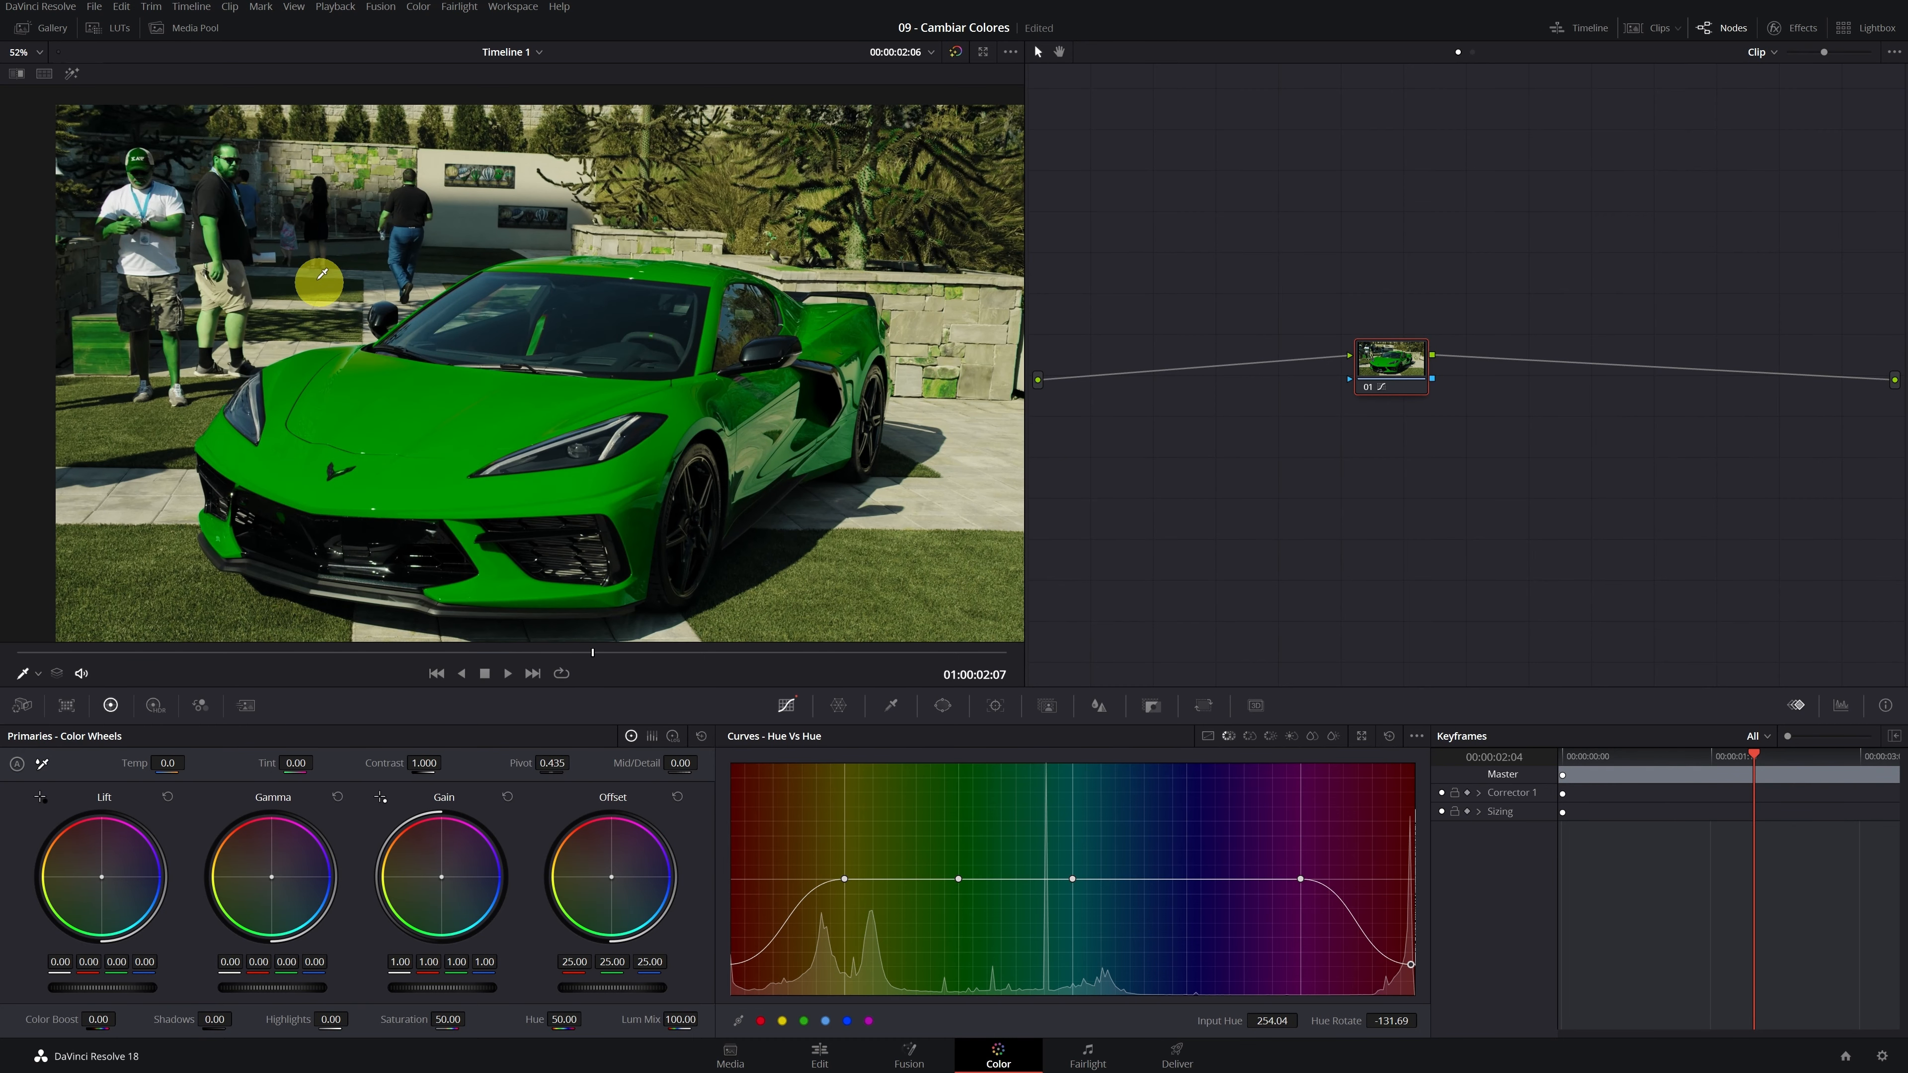
# Create an object Magic Mask with a stroke around the car's body, using Better quality.
pyautogui.scroll(6, 321, 275)
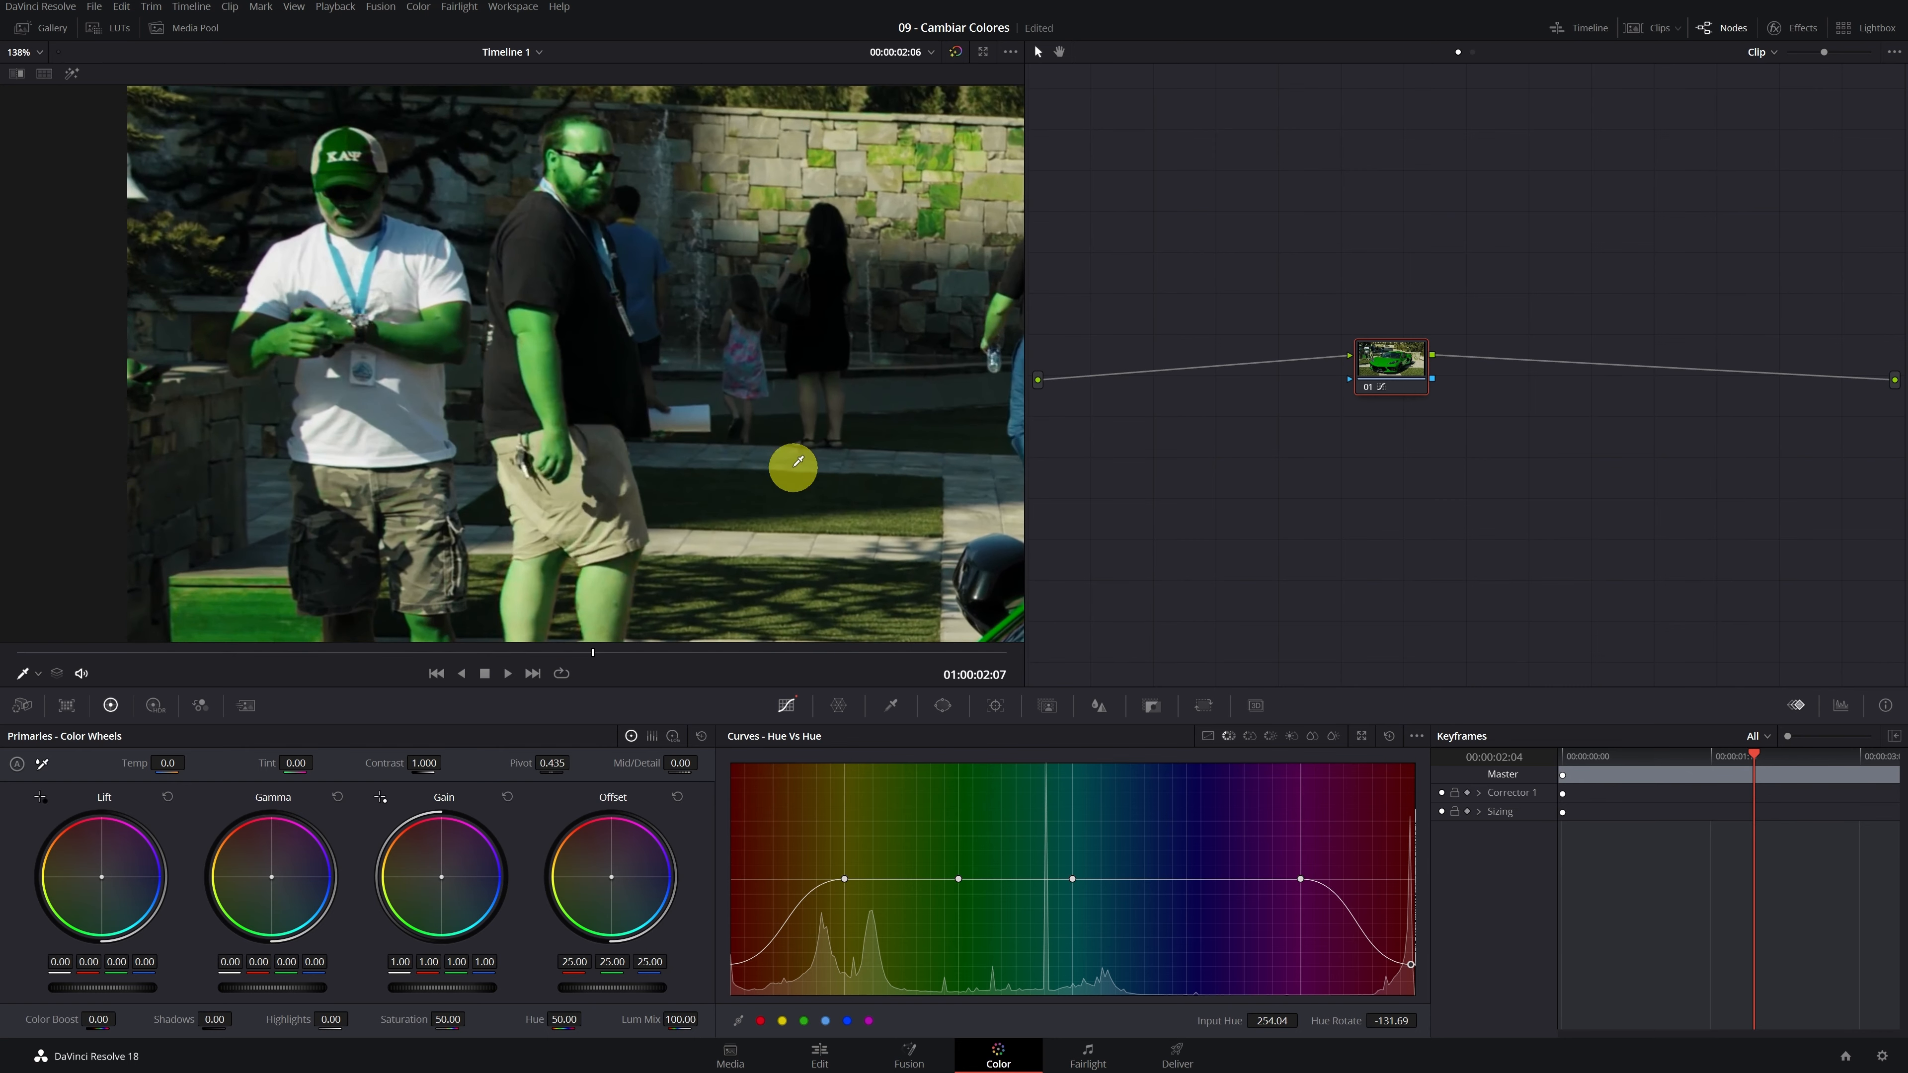
pyautogui.scroll(-5, 785, 472)
pyautogui.scroll(-1, 580, 390)
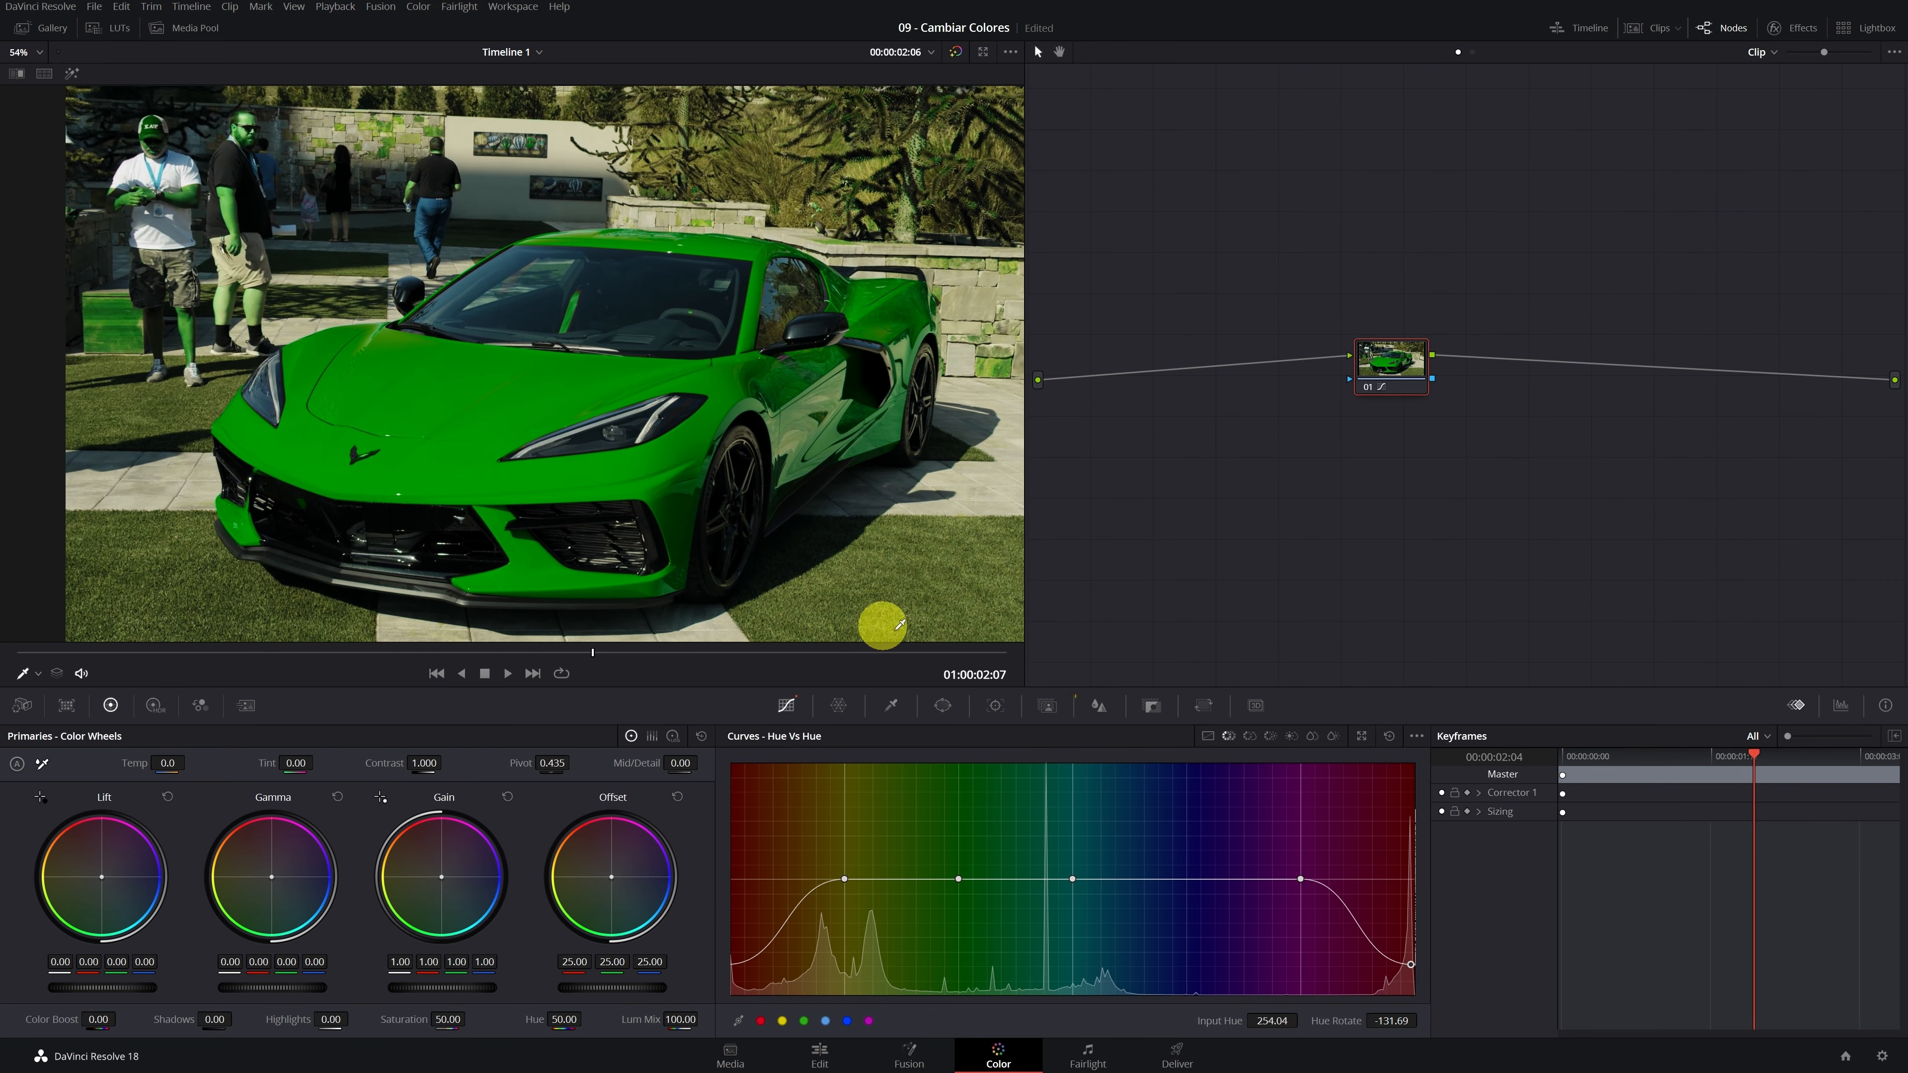
pyautogui.click(1045, 706)
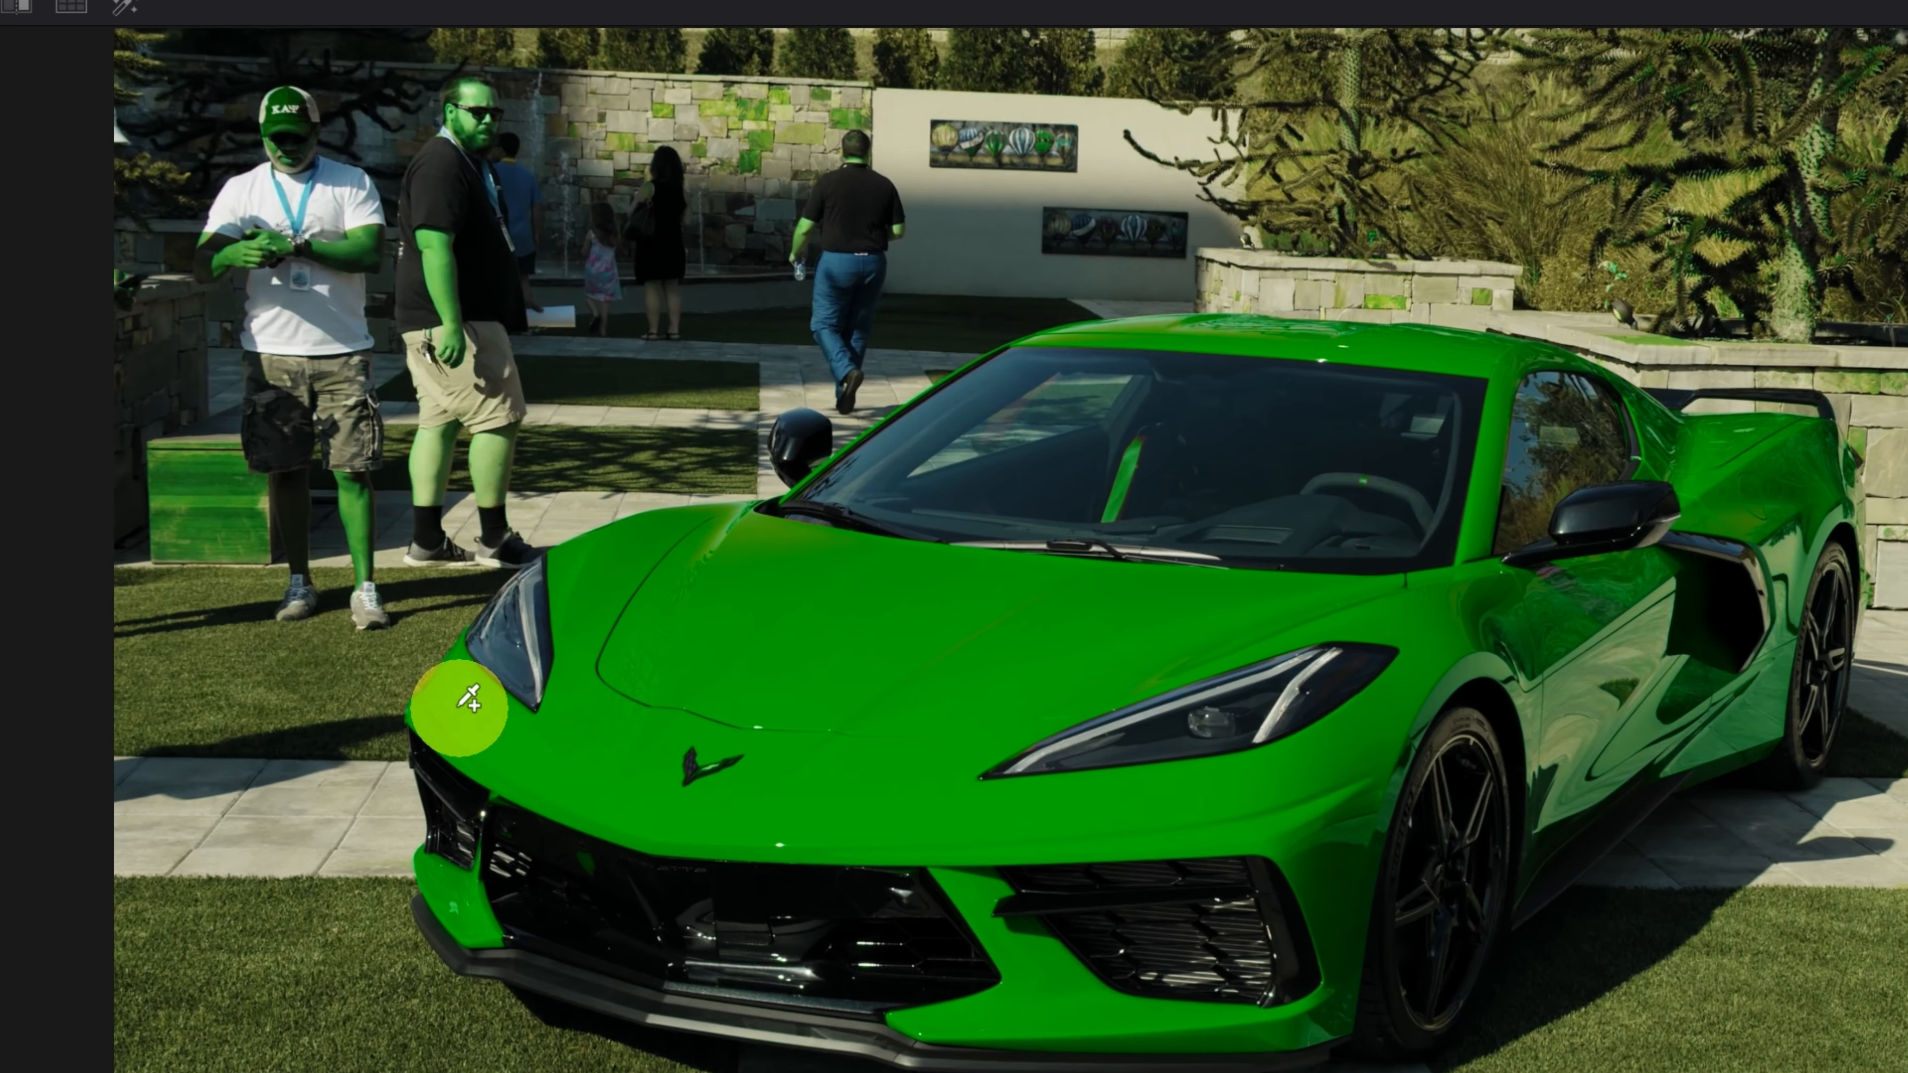
pyautogui.moveTo(238, 427); pyautogui.dragTo(248, 407)
pyautogui.moveTo(479, 672)
pyautogui.mouseDown()
pyautogui.moveTo(539, 605)
pyautogui.moveTo(784, 512)
pyautogui.moveTo(943, 382)
pyautogui.moveTo(1052, 337)
pyautogui.moveTo(1517, 353)
pyautogui.moveTo(1723, 432)
pyautogui.moveTo(1785, 480)
pyautogui.moveTo(1826, 593)
pyautogui.moveTo(1712, 709)
pyautogui.moveTo(1594, 767)
pyautogui.moveTo(1358, 955)
pyautogui.moveTo(967, 992)
pyautogui.moveTo(690, 964)
pyautogui.moveTo(568, 886)
pyautogui.moveTo(487, 885)
pyautogui.moveTo(482, 785)
pyautogui.moveTo(545, 725)
pyautogui.mouseUp()
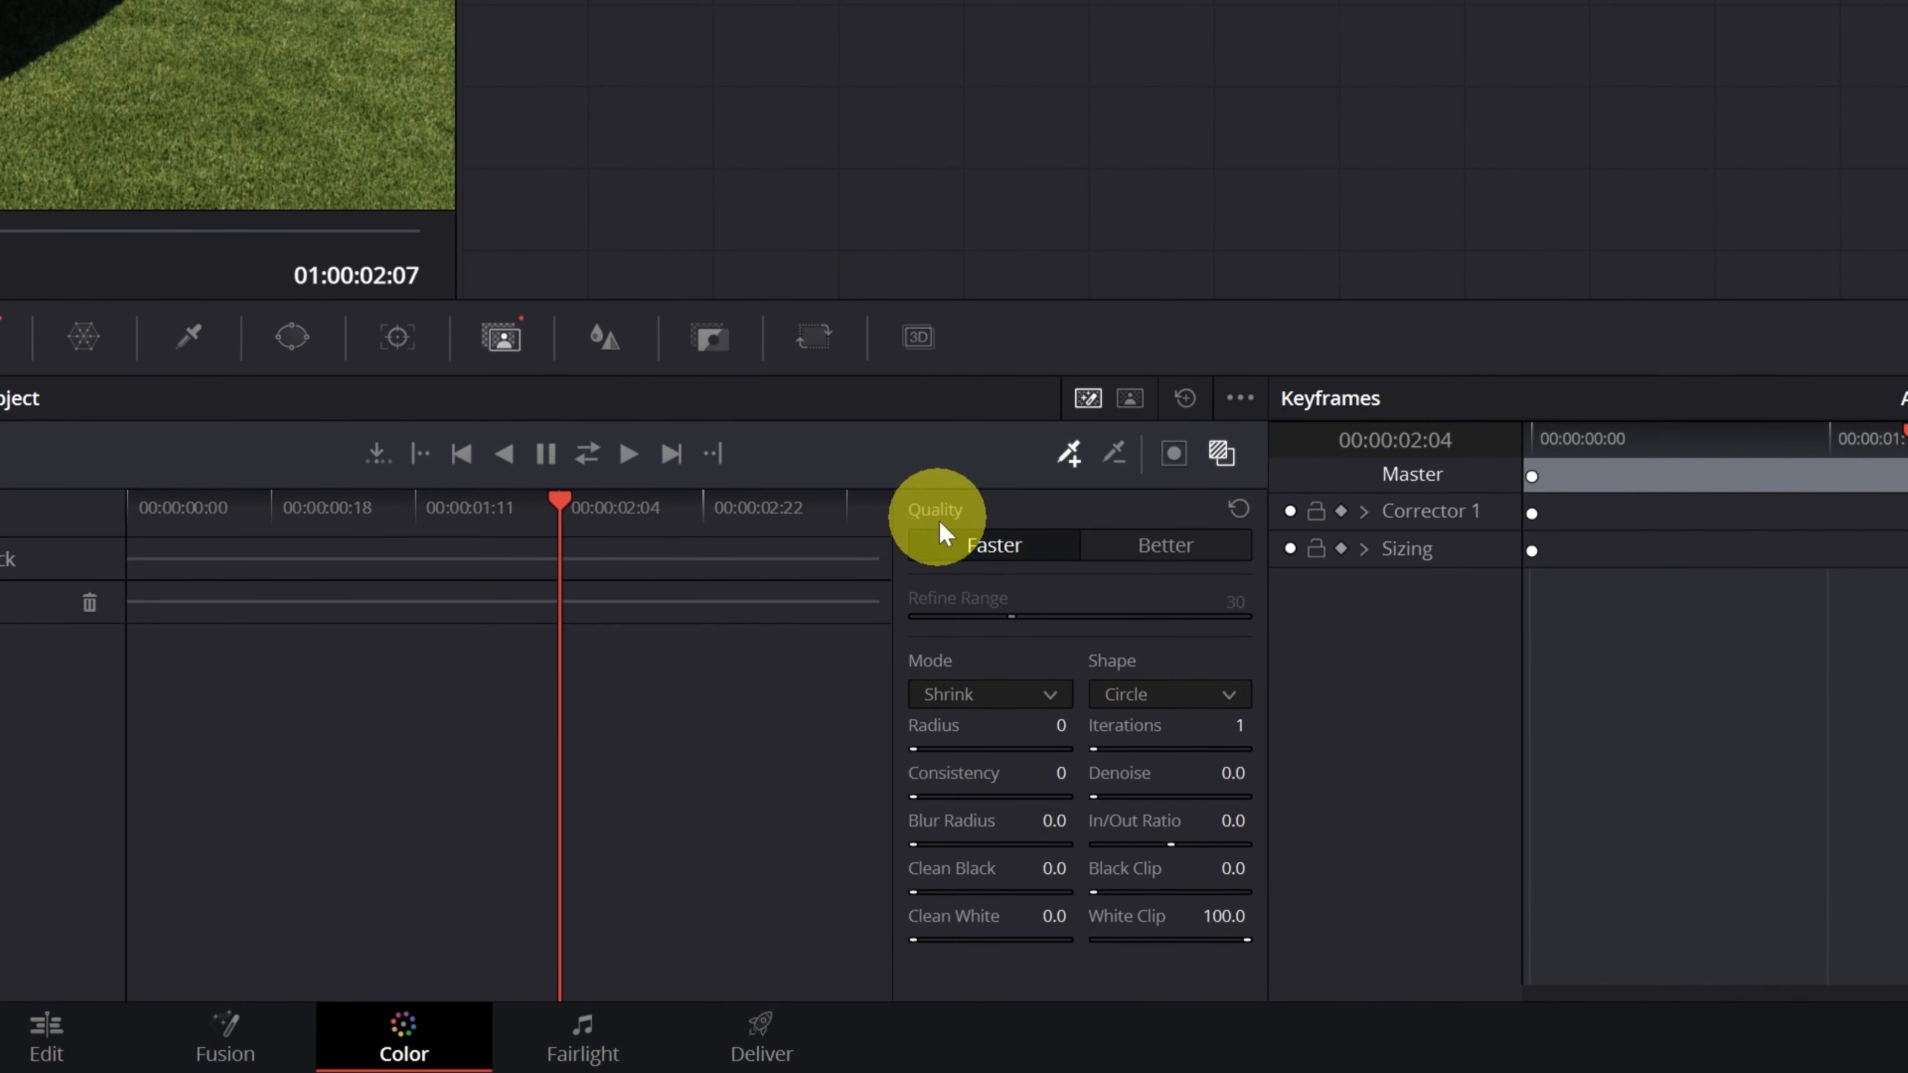
pyautogui.click(1170, 547)
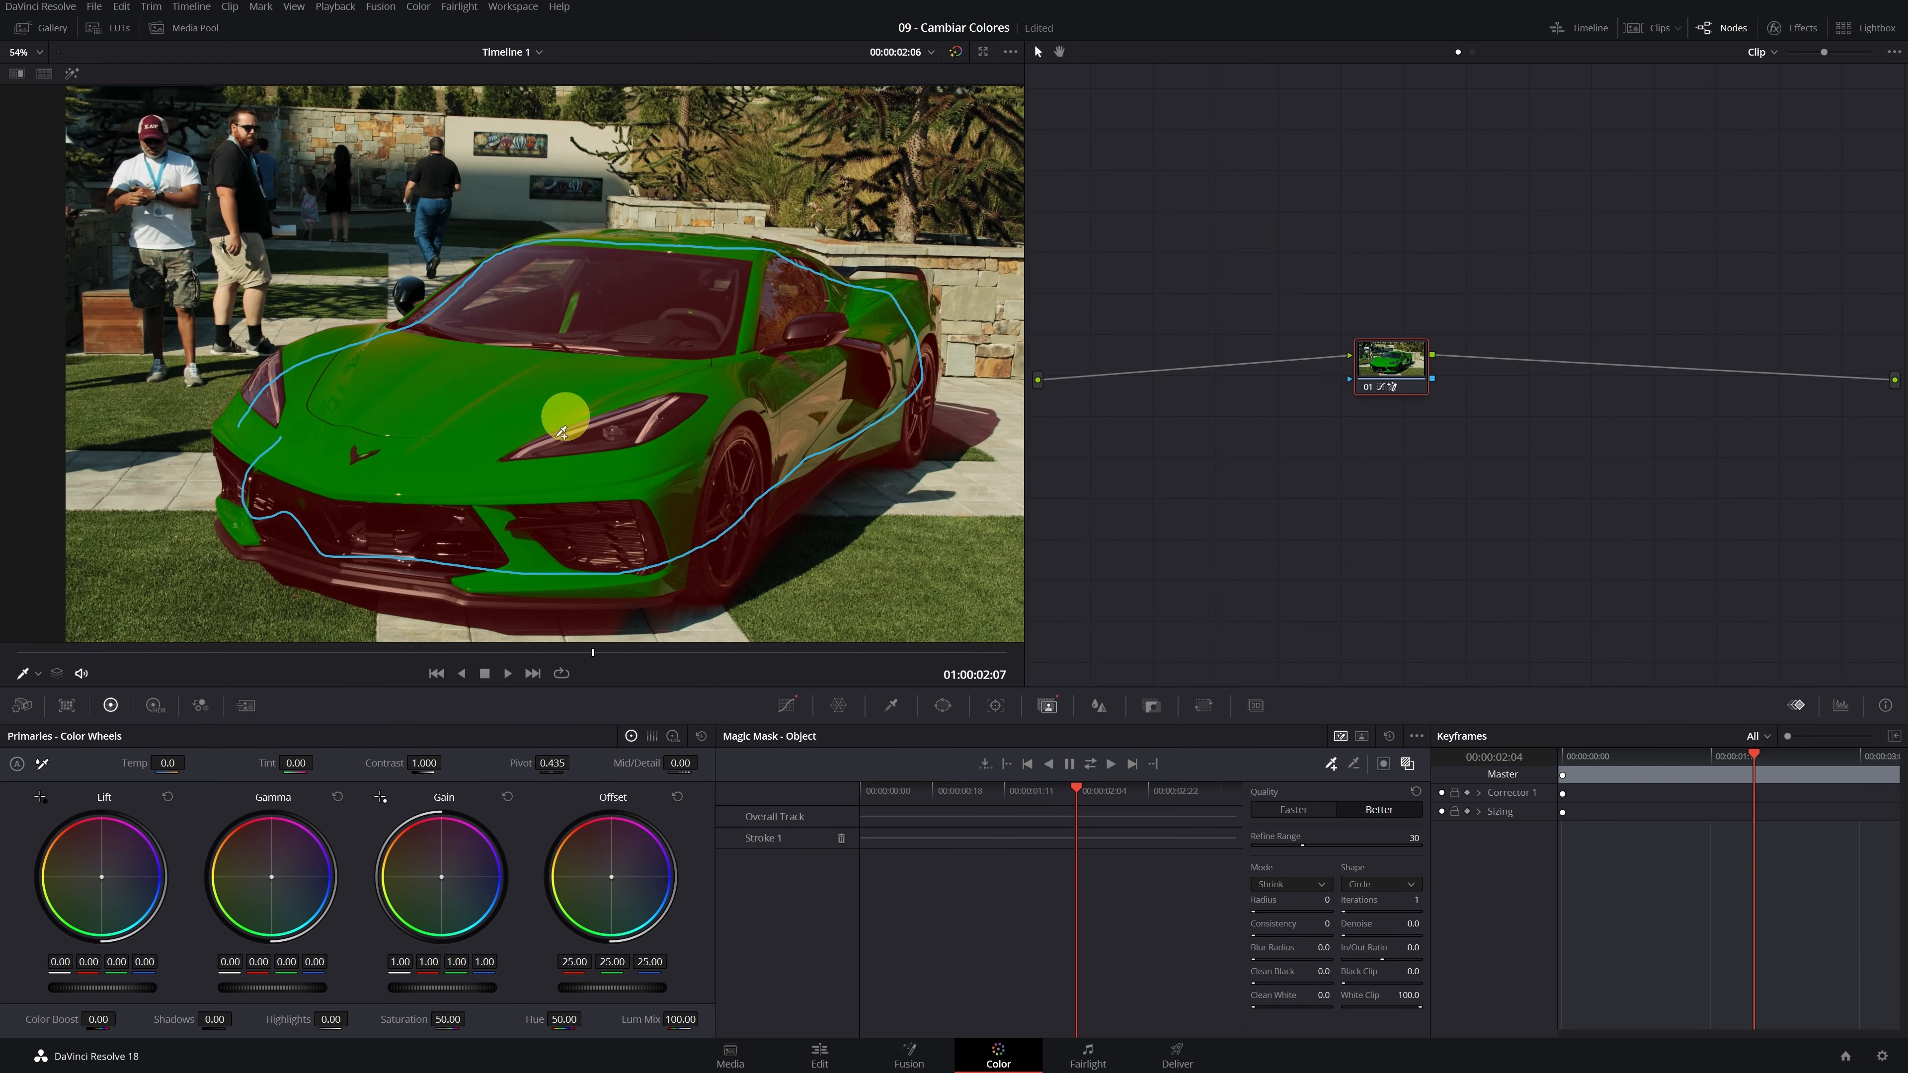
# Examine the masked shot closely around the bystanders and the car's surroundings.
pyautogui.moveTo(282, 219); pyautogui.dragTo(436, 377)
pyautogui.scroll(6, 436, 377)
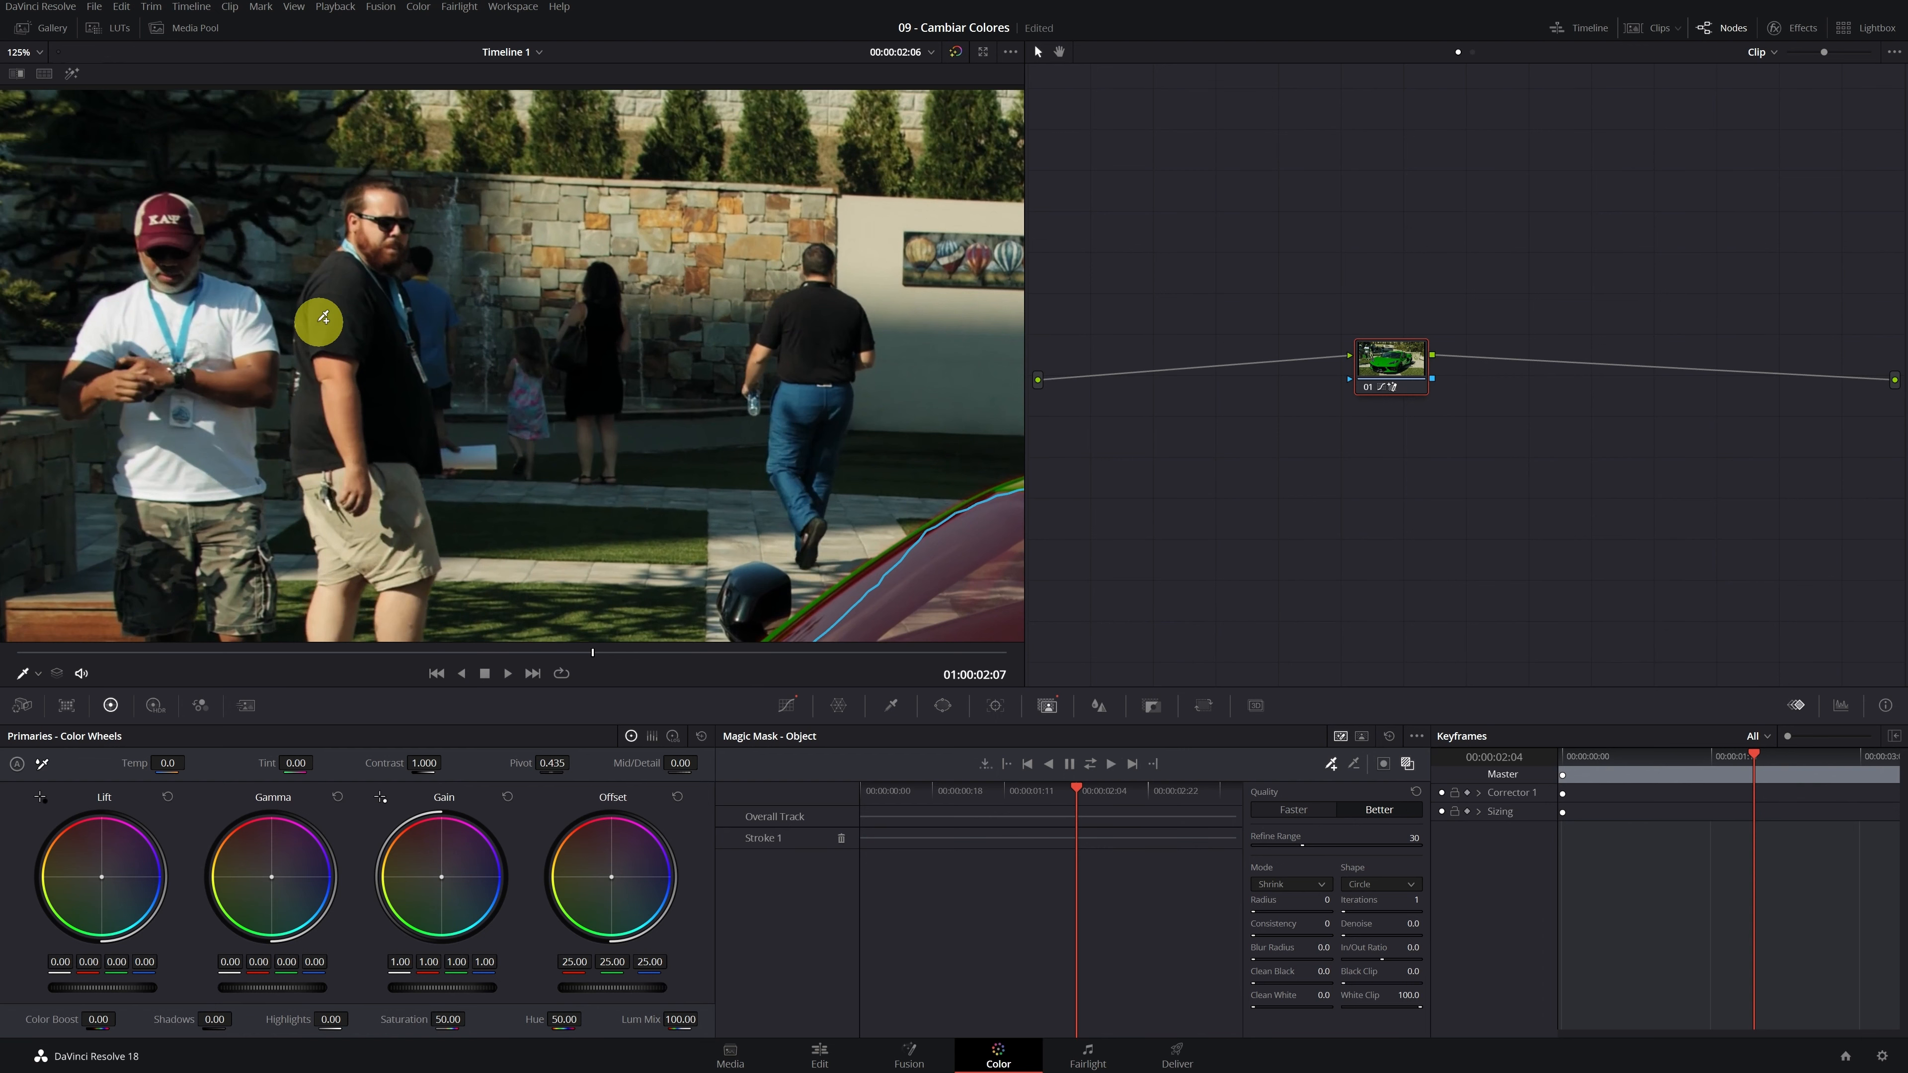
pyautogui.scroll(-3, 420, 372)
pyautogui.scroll(-1, 653, 477)
pyautogui.moveTo(665, 475); pyautogui.dragTo(454, 275)
pyautogui.scroll(-1, 452, 264)
pyautogui.scroll(-1, 618, 414)
pyautogui.moveTo(617, 414); pyautogui.dragTo(567, 363)
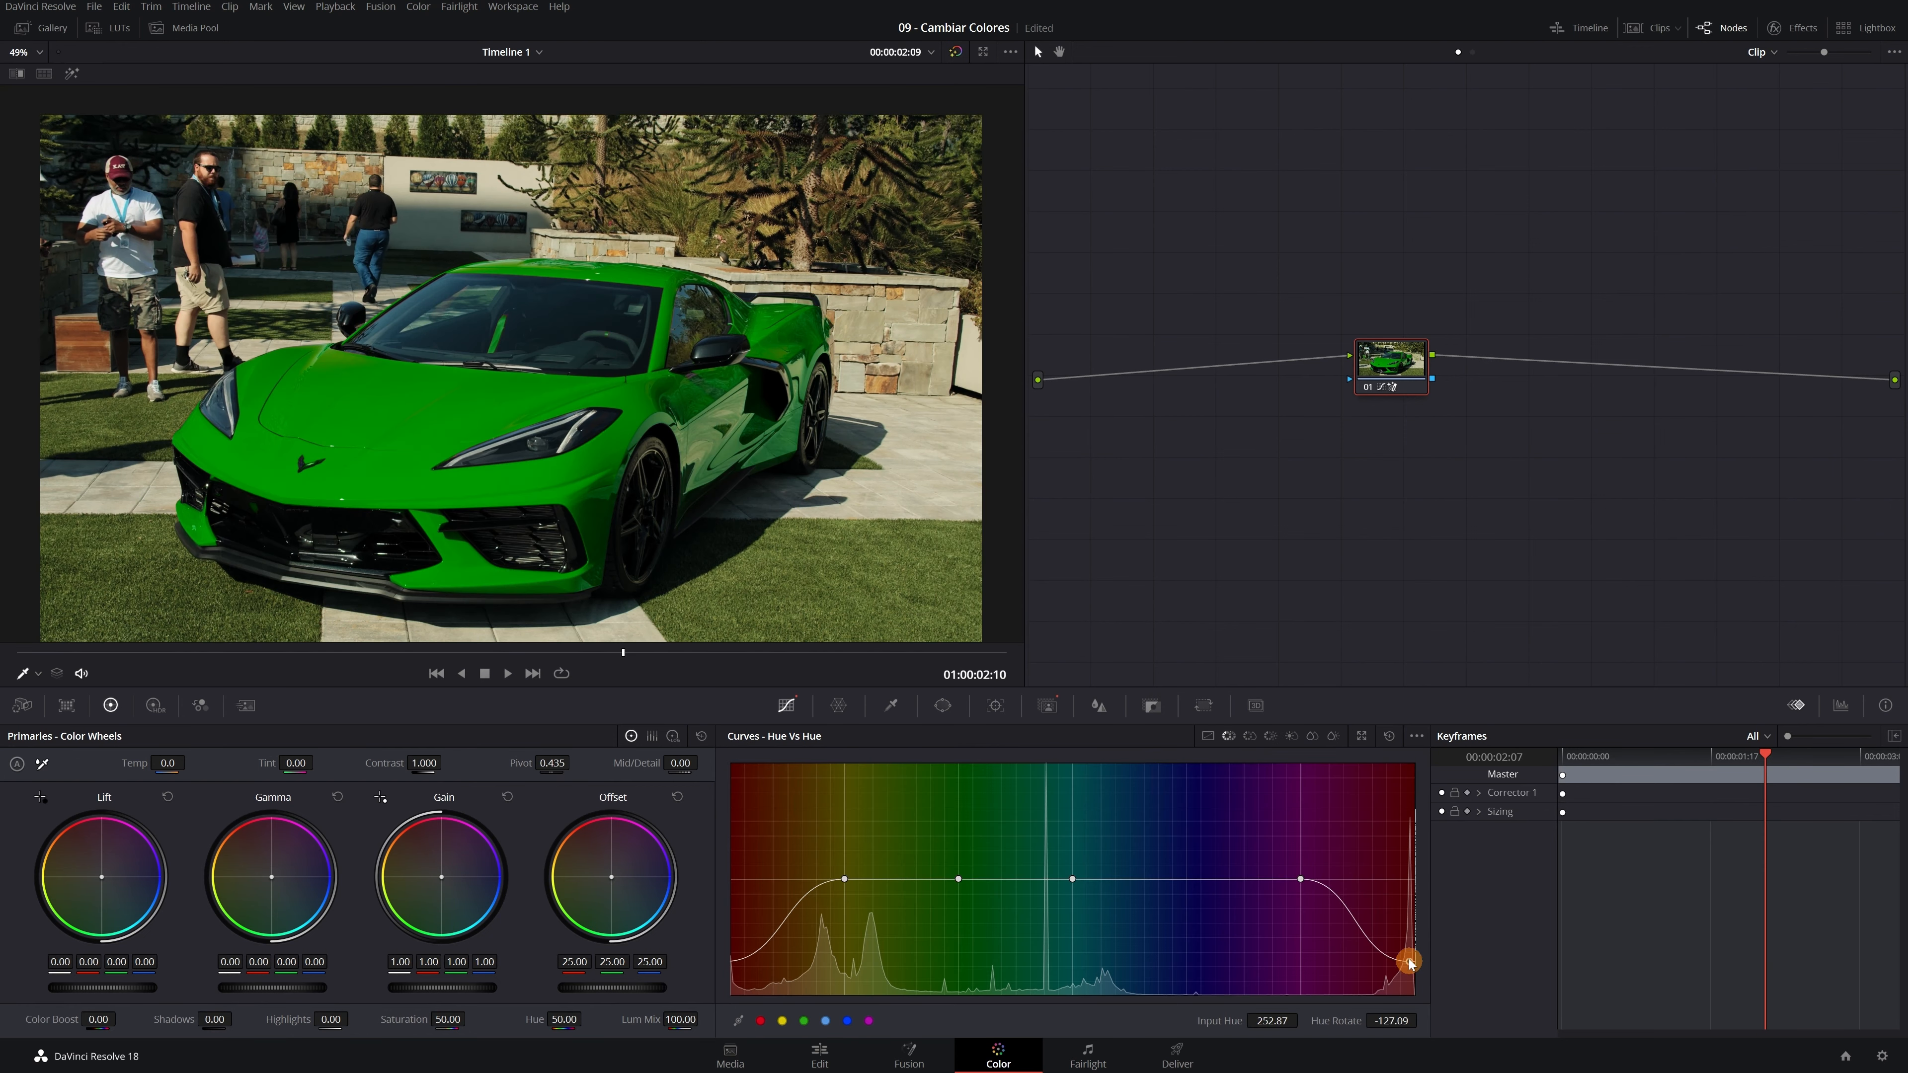
# Adjust the red control point on the Hue Vs Hue curve and return to the Magic Mask.
pyautogui.moveTo(1409, 961); pyautogui.dragTo(1352, 969)
pyautogui.click(1047, 705)
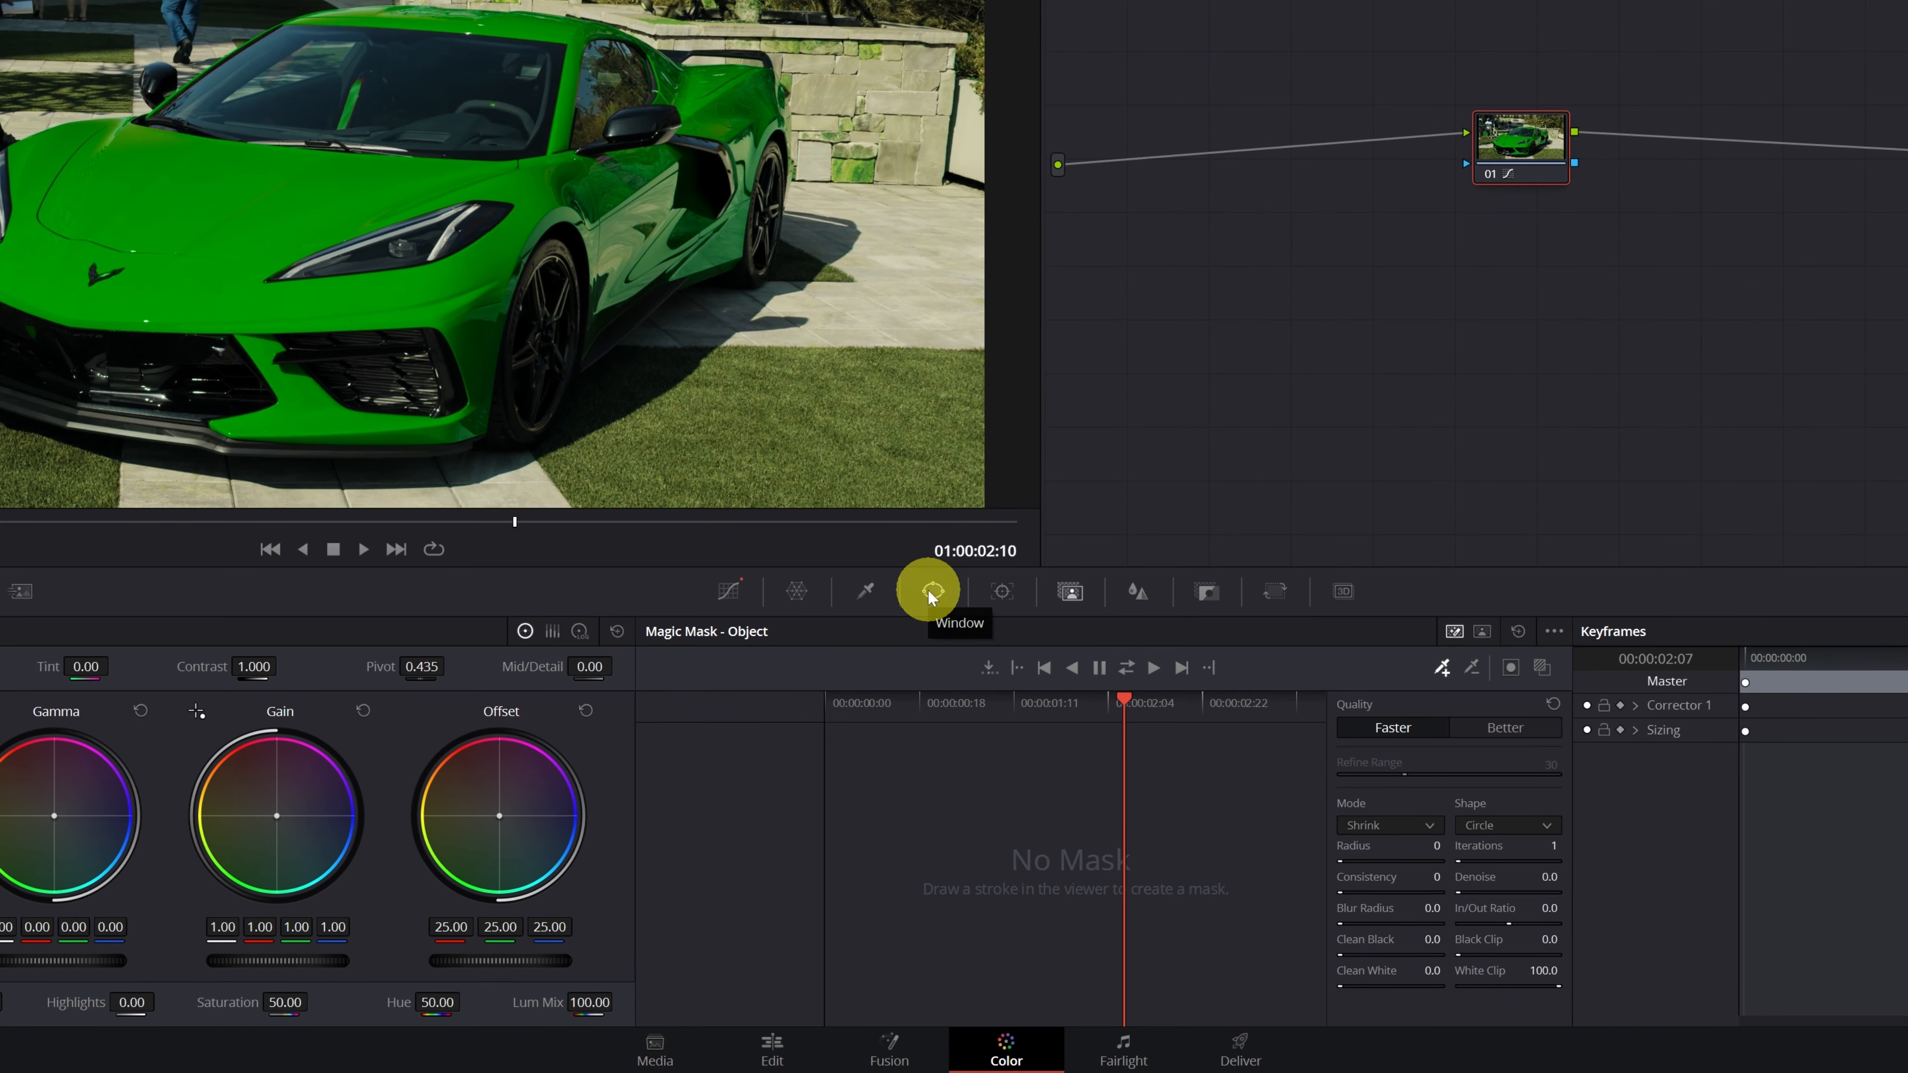
# Activate a Curve power window and start its outline at the windshield's base beside the far mirror.
pyautogui.click(933, 598)
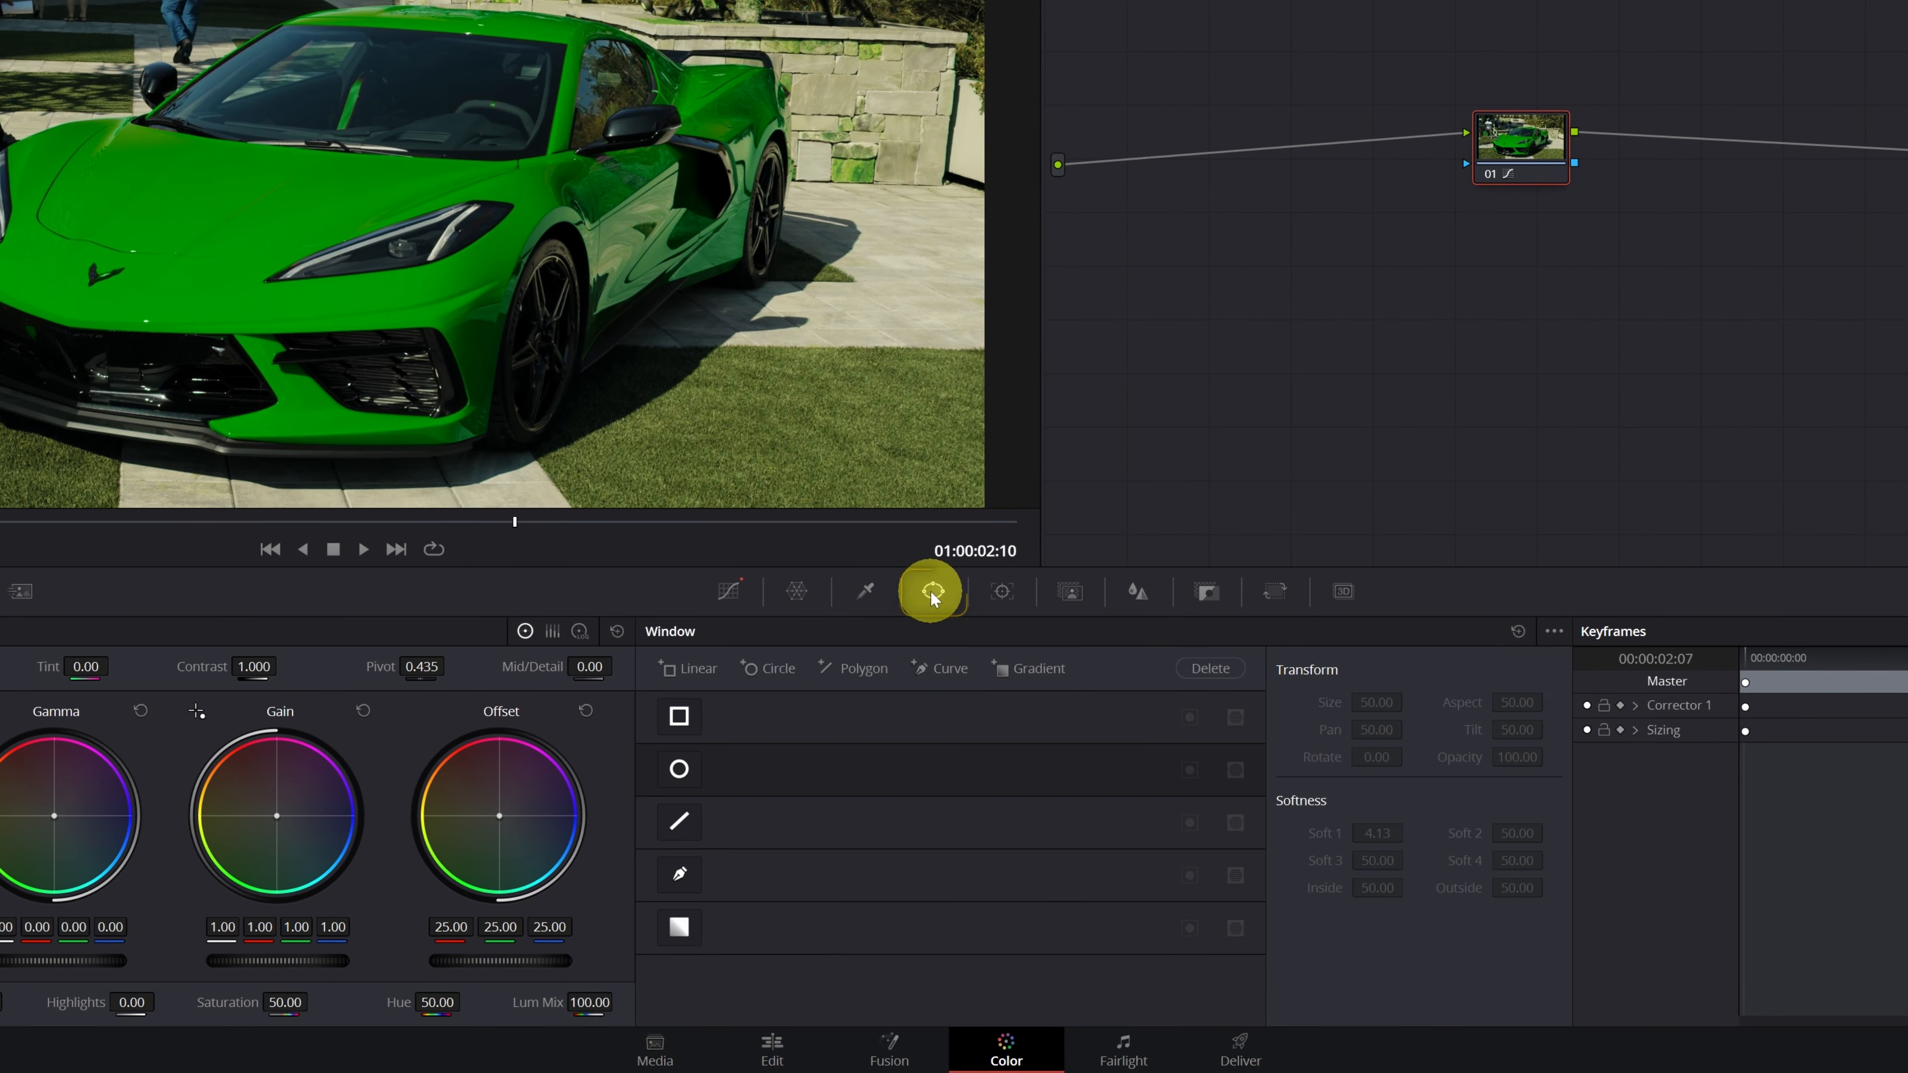
pyautogui.click(681, 878)
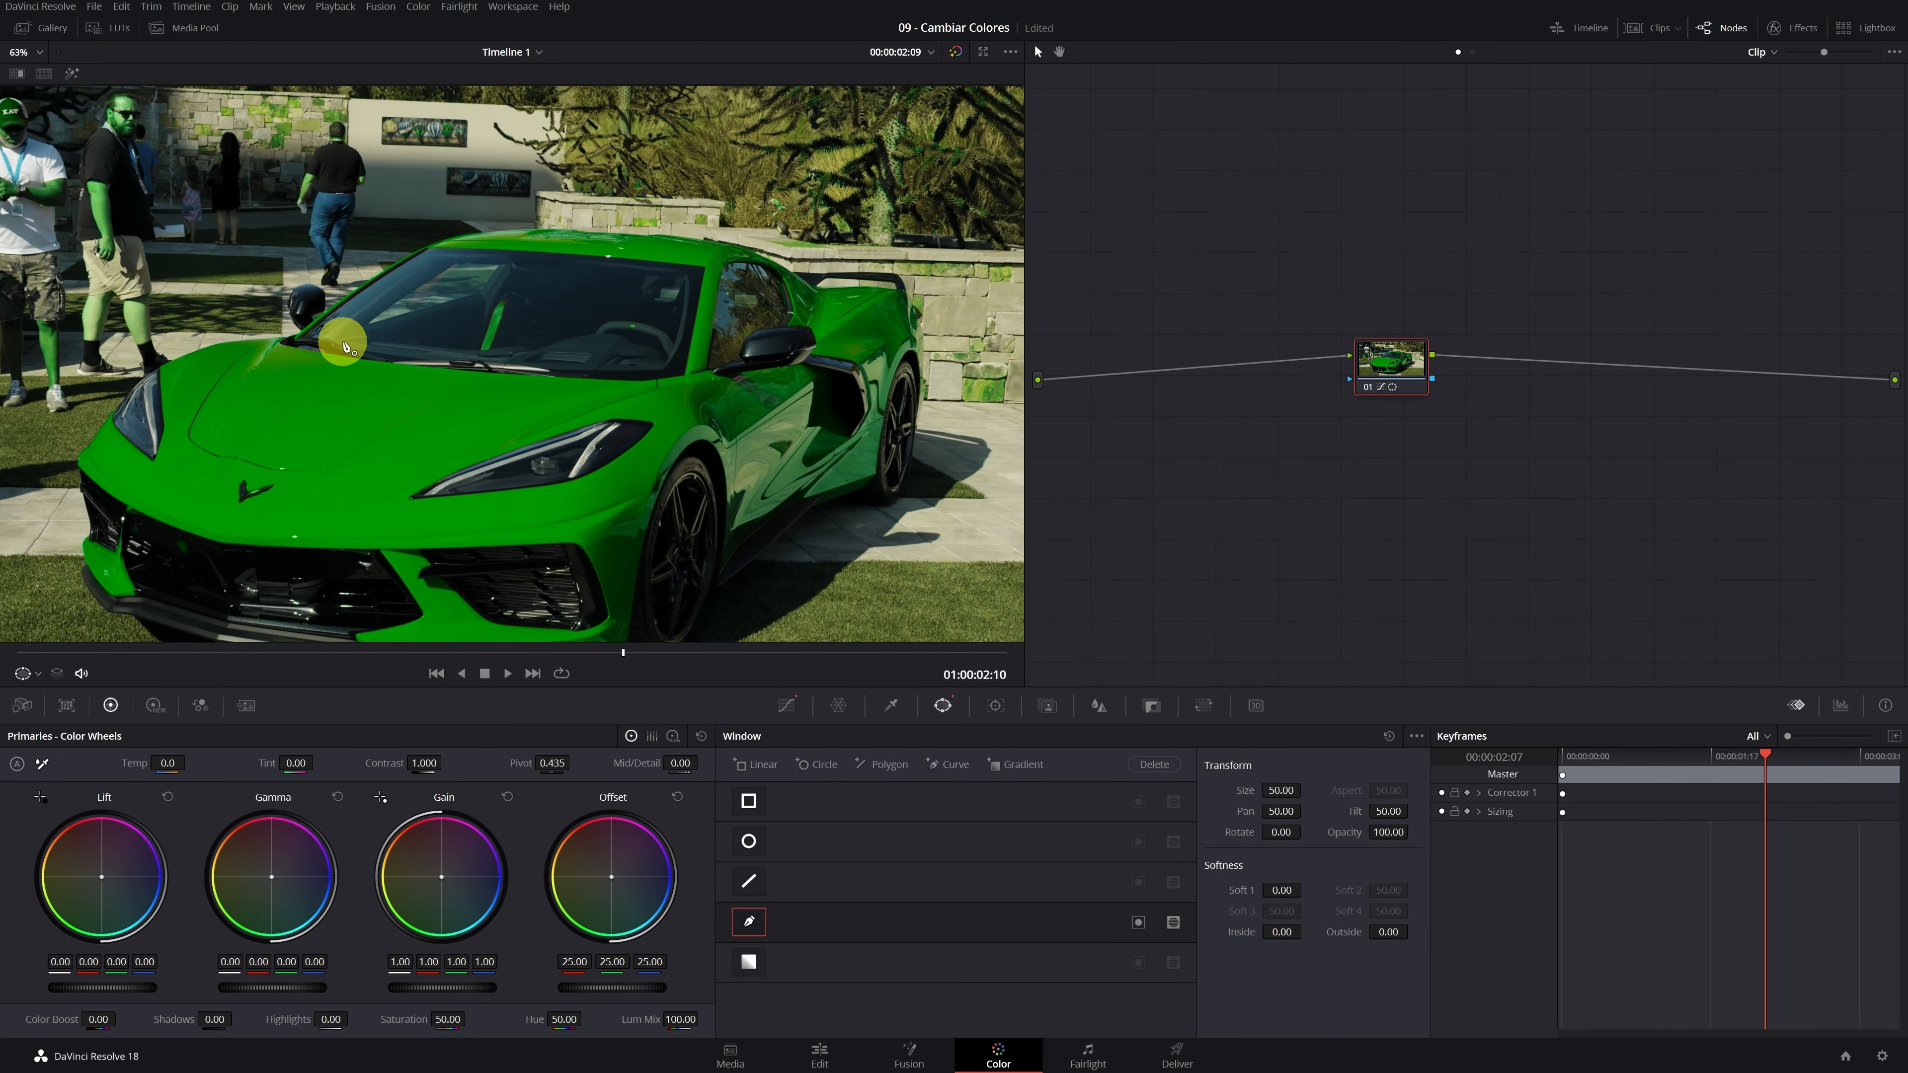
pyautogui.scroll(5, 343, 346)
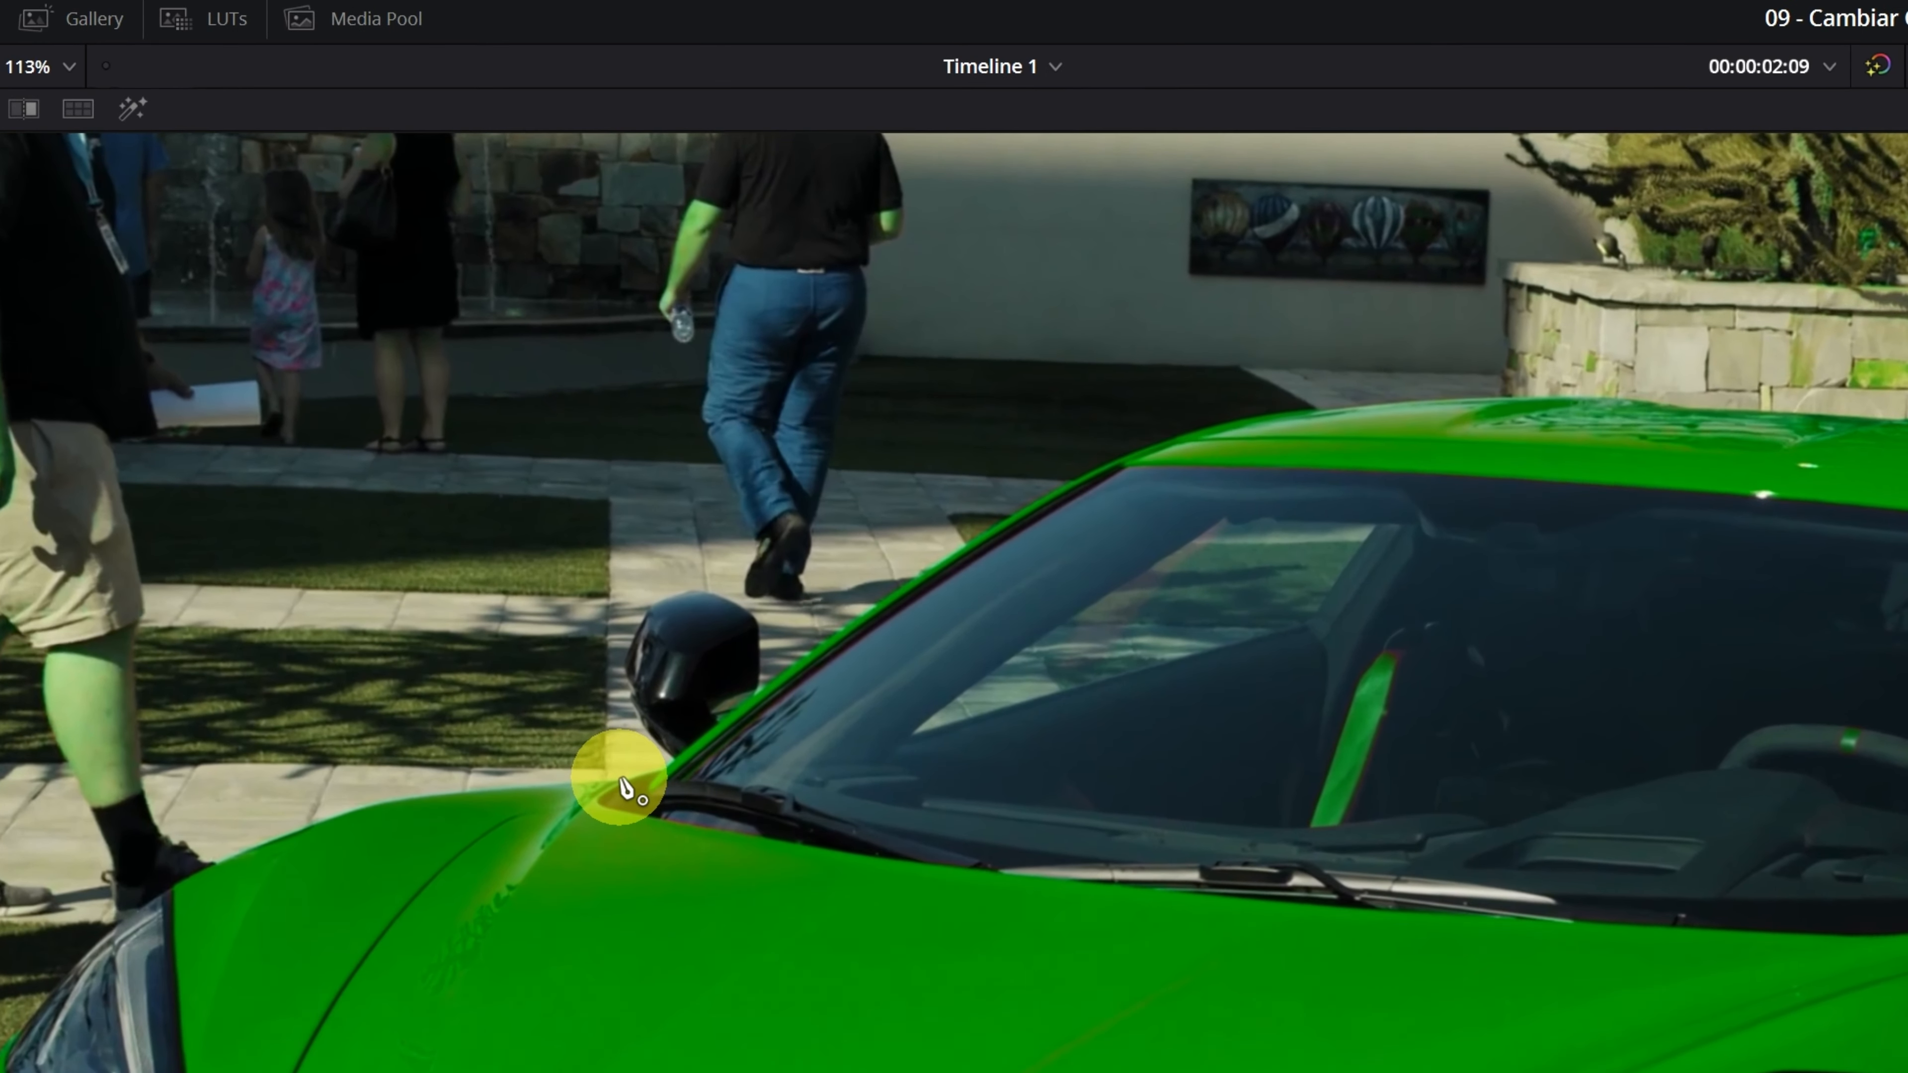
pyautogui.click(442, 565)
pyautogui.click(881, 611)
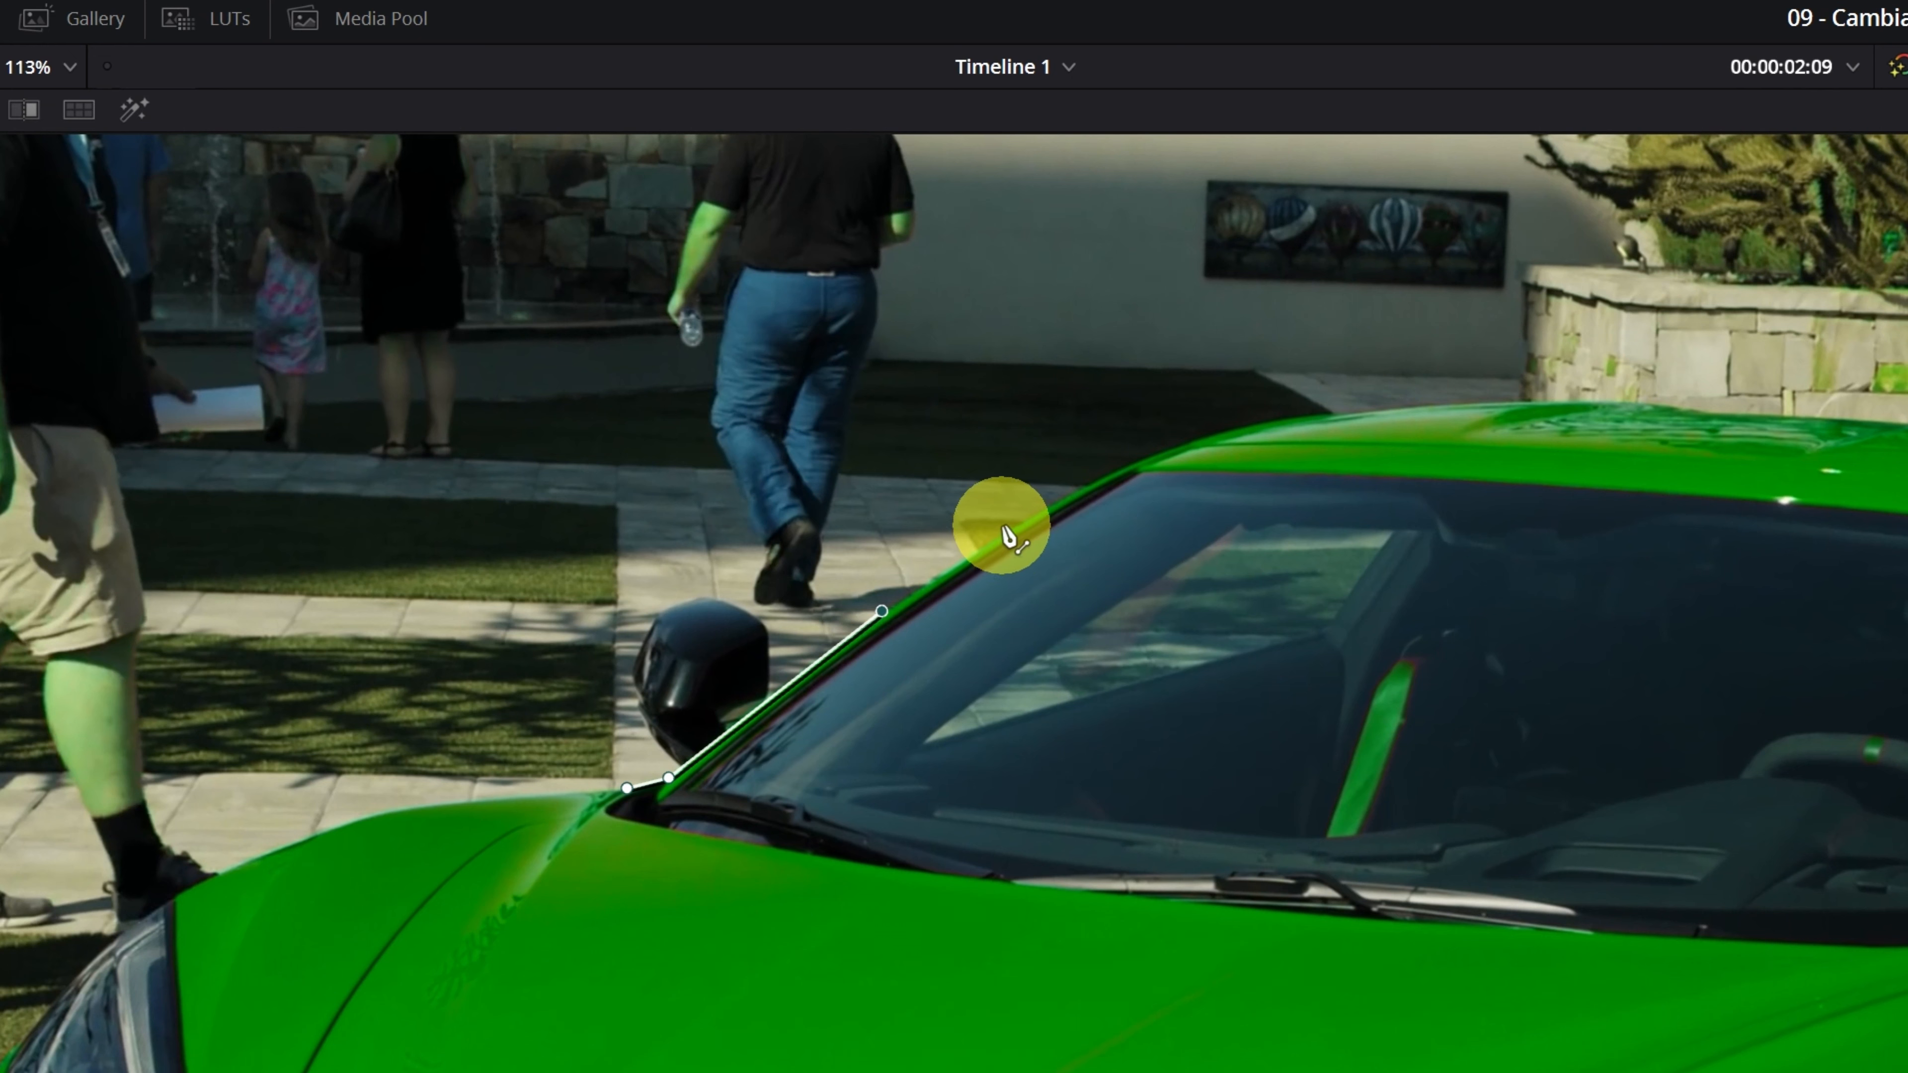
# Extend the curve window's outline up the far windshield pillar and along the top edge of the car's roof.
pyautogui.click(1017, 520)
pyautogui.click(1178, 444)
pyautogui.click(1265, 422)
pyautogui.click(1337, 408)
pyautogui.click(1490, 400)
pyautogui.click(1694, 408)
pyautogui.click(1807, 411)
pyautogui.moveTo(1904, 418); pyautogui.dragTo(1005, 442)
pyautogui.click(1042, 444)
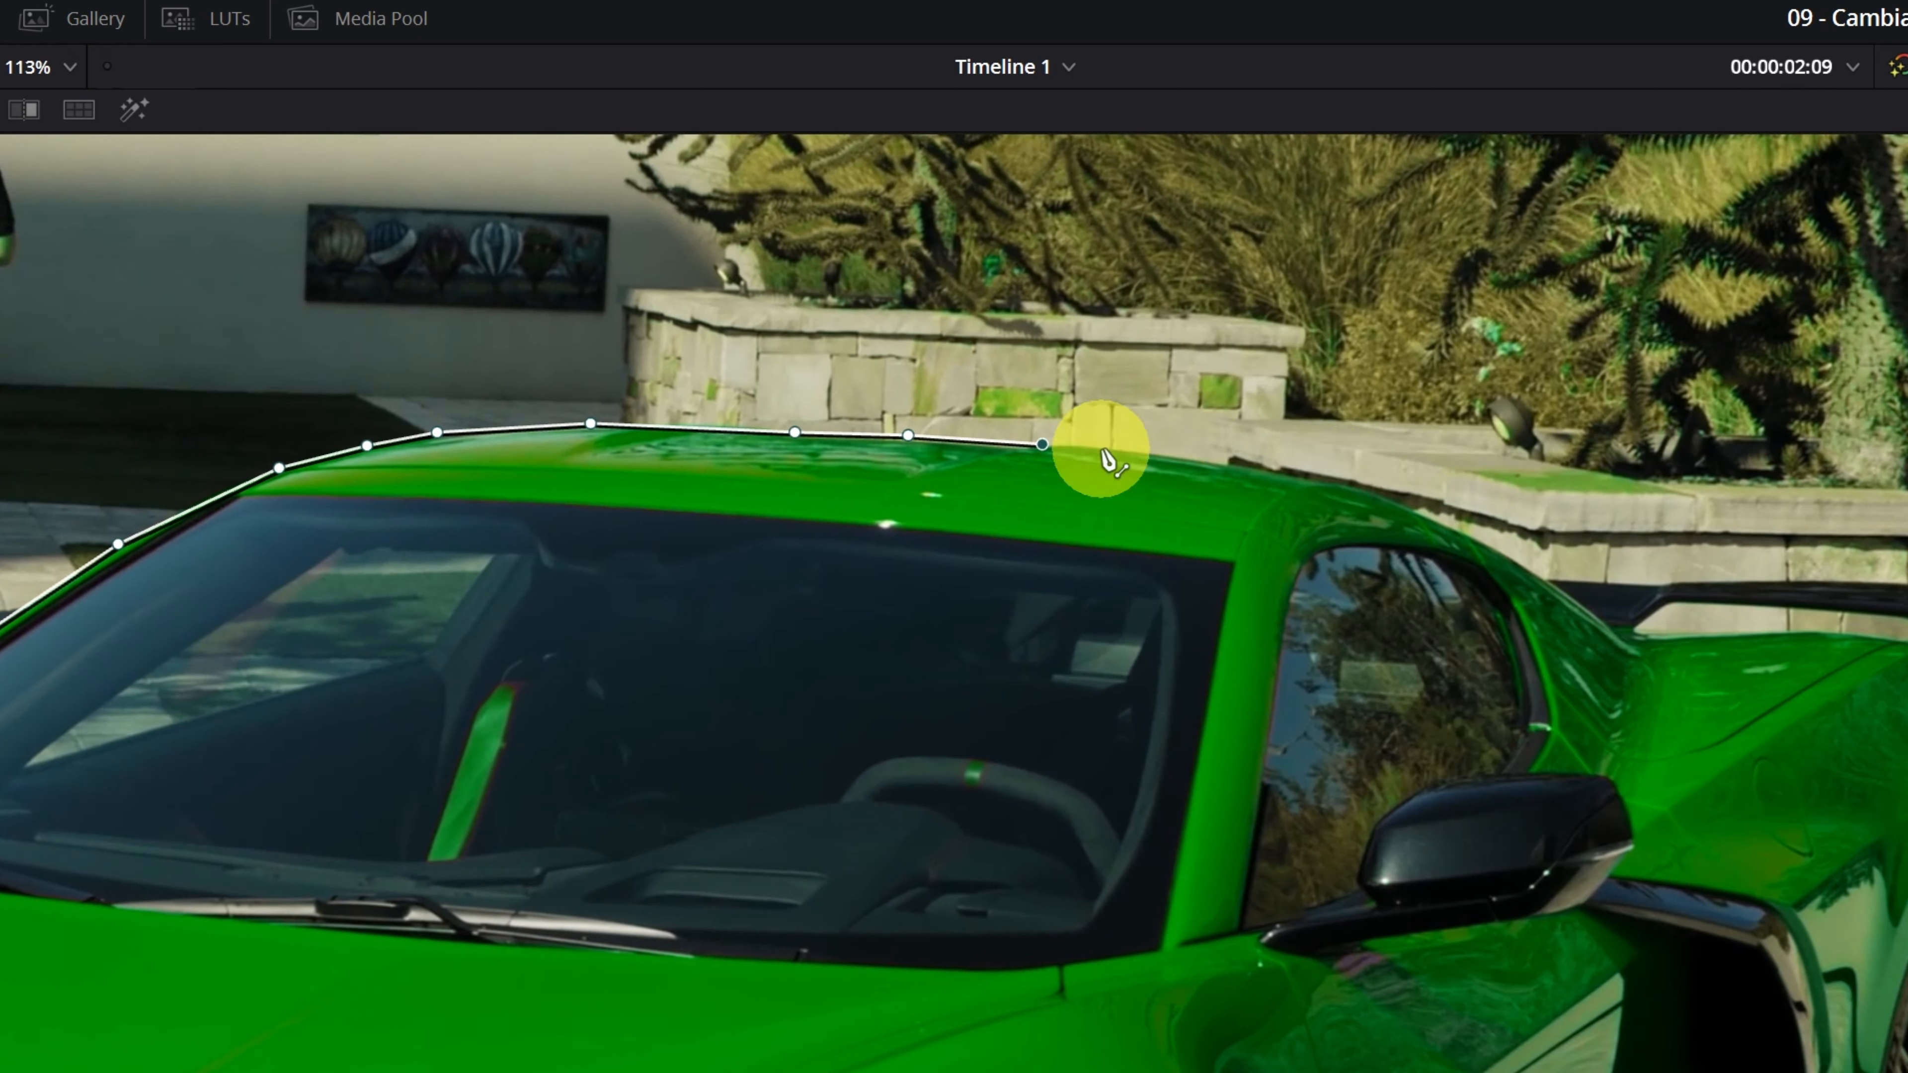
# Continue the outline past the roof's rear slope, along the rear spoiler and down behind the rear wheel.
pyautogui.click(1613, 613)
pyautogui.click(1656, 631)
pyautogui.moveTo(1900, 803); pyautogui.dragTo(1323, 505)
pyautogui.click(1354, 322)
pyautogui.click(1396, 349)
pyautogui.click(1438, 437)
pyautogui.click(1444, 616)
pyautogui.click(1435, 769)
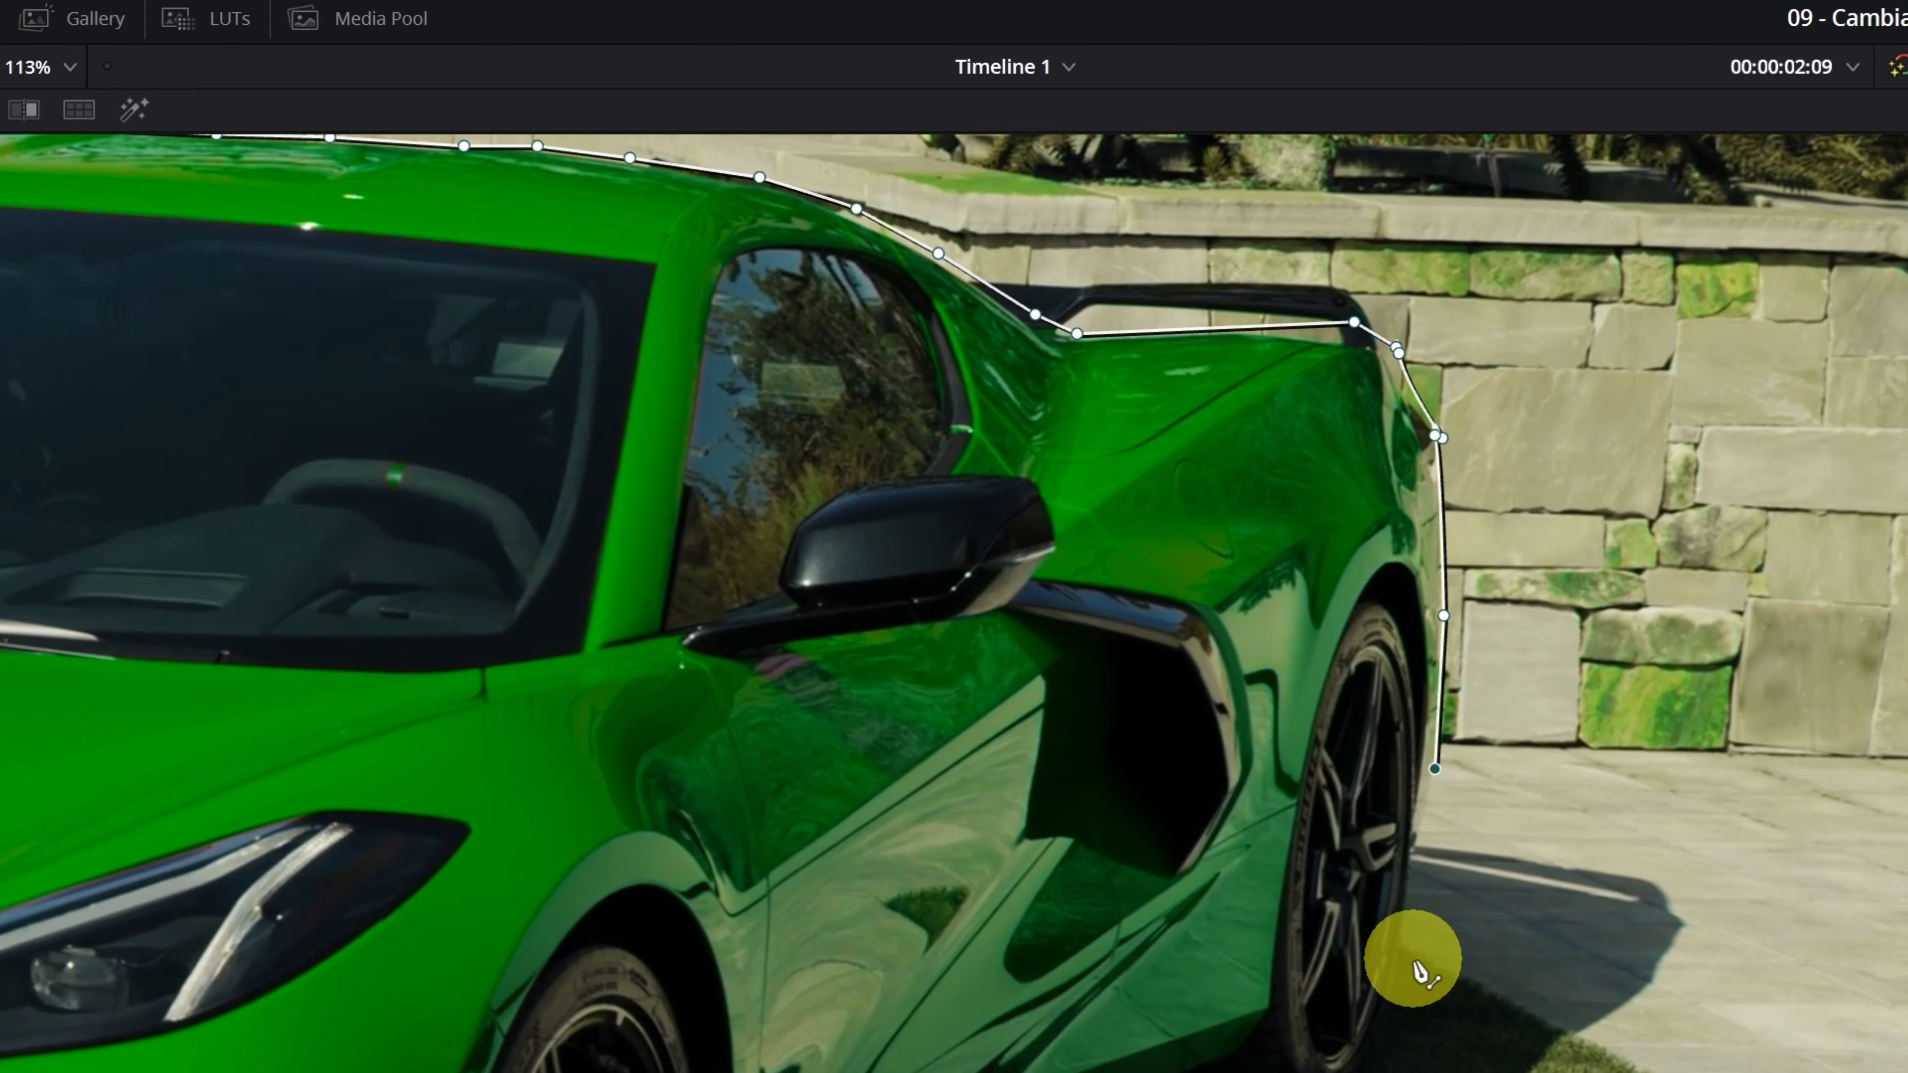
# Carry the outline beneath the car from the rear wheel past the front wheel and along the front splitter.
pyautogui.click(1153, 728)
pyautogui.click(929, 907)
pyautogui.click(656, 1065)
pyautogui.scroll(-1, 434, 894)
pyautogui.click(694, 743)
pyautogui.click(376, 698)
pyautogui.click(194, 595)
# Trace the outline up the far front corner of the bumper and around the outer edge of the far headlight.
pyautogui.click(97, 248)
pyautogui.moveTo(96, 248); pyautogui.dragTo(586, 672)
pyautogui.click(580, 622)
pyautogui.click(607, 593)
pyautogui.click(650, 531)
pyautogui.click(695, 477)
pyautogui.click(752, 420)
# Follow the hood's far edge and close the outline at its starting point at the windshield's base.
pyautogui.click(814, 379)
pyautogui.click(907, 340)
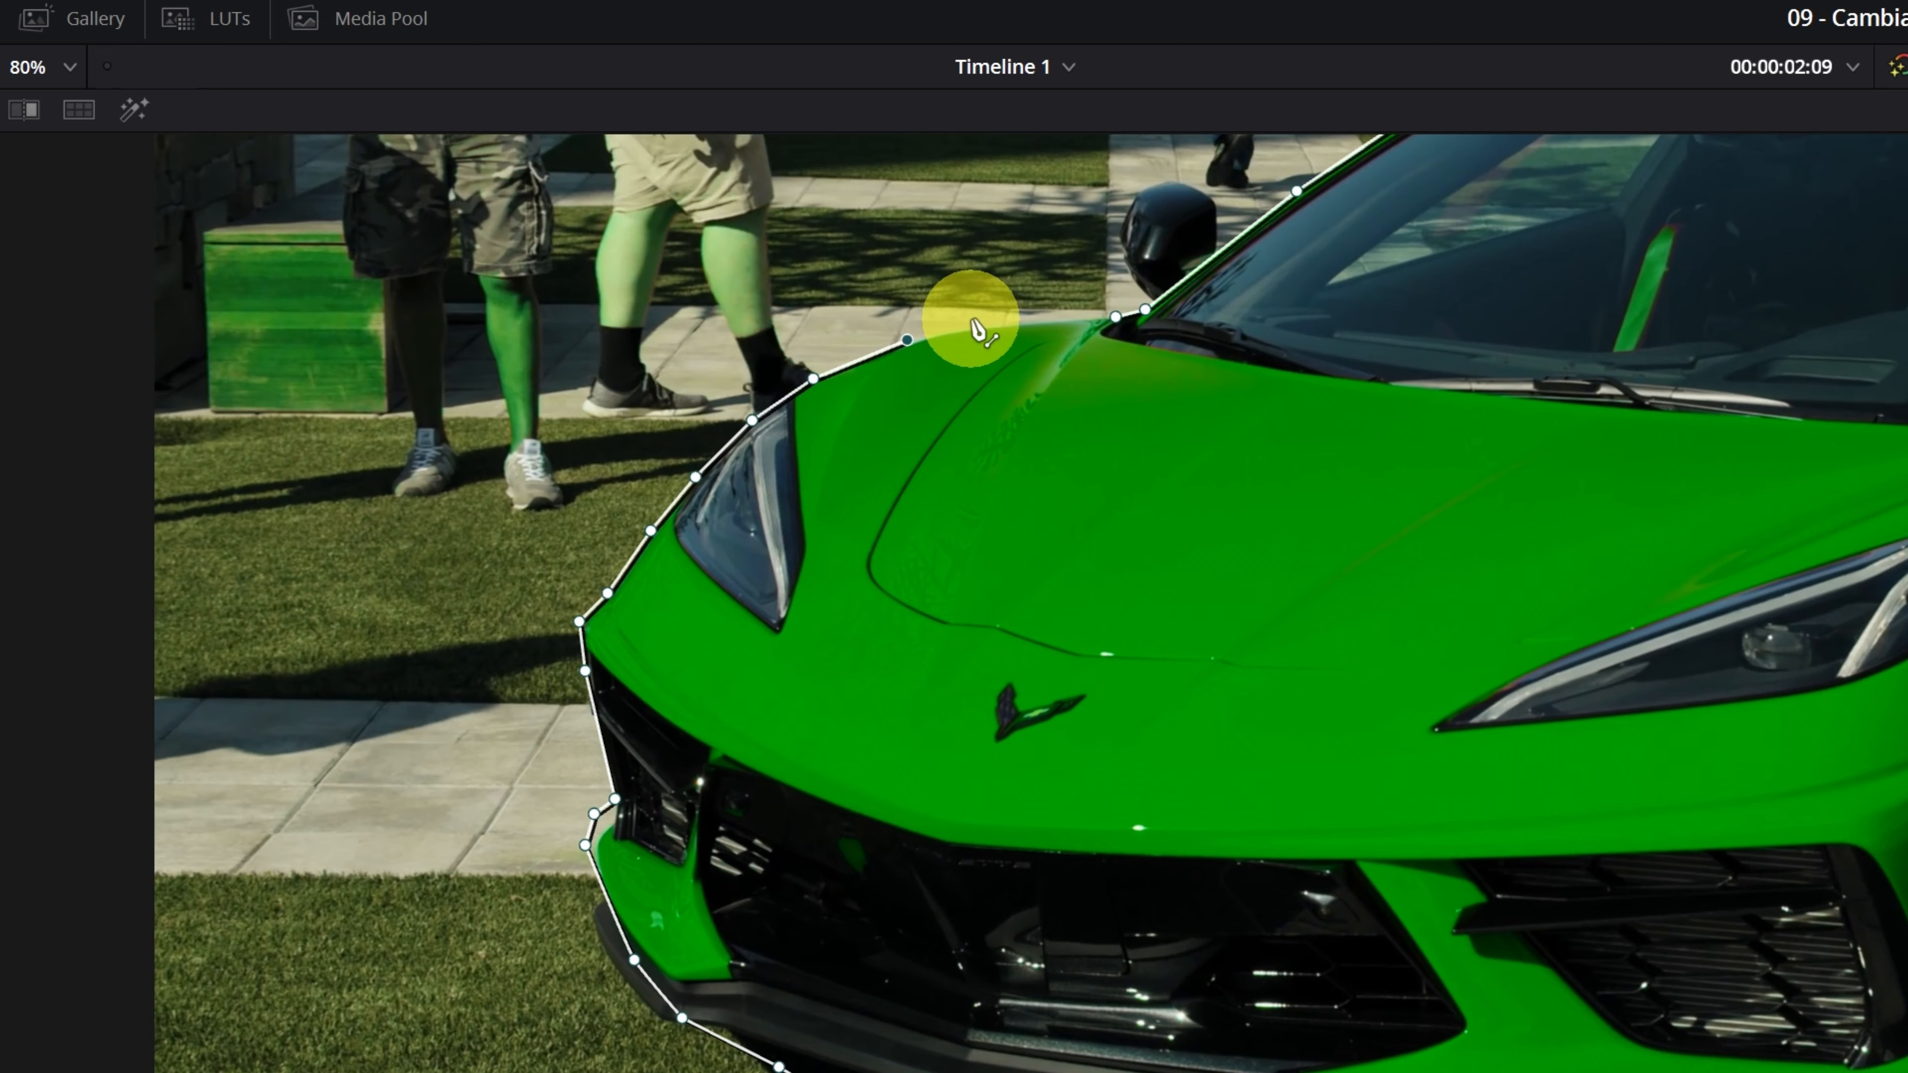
pyautogui.click(972, 323)
pyautogui.click(1021, 317)
pyautogui.click(1096, 312)
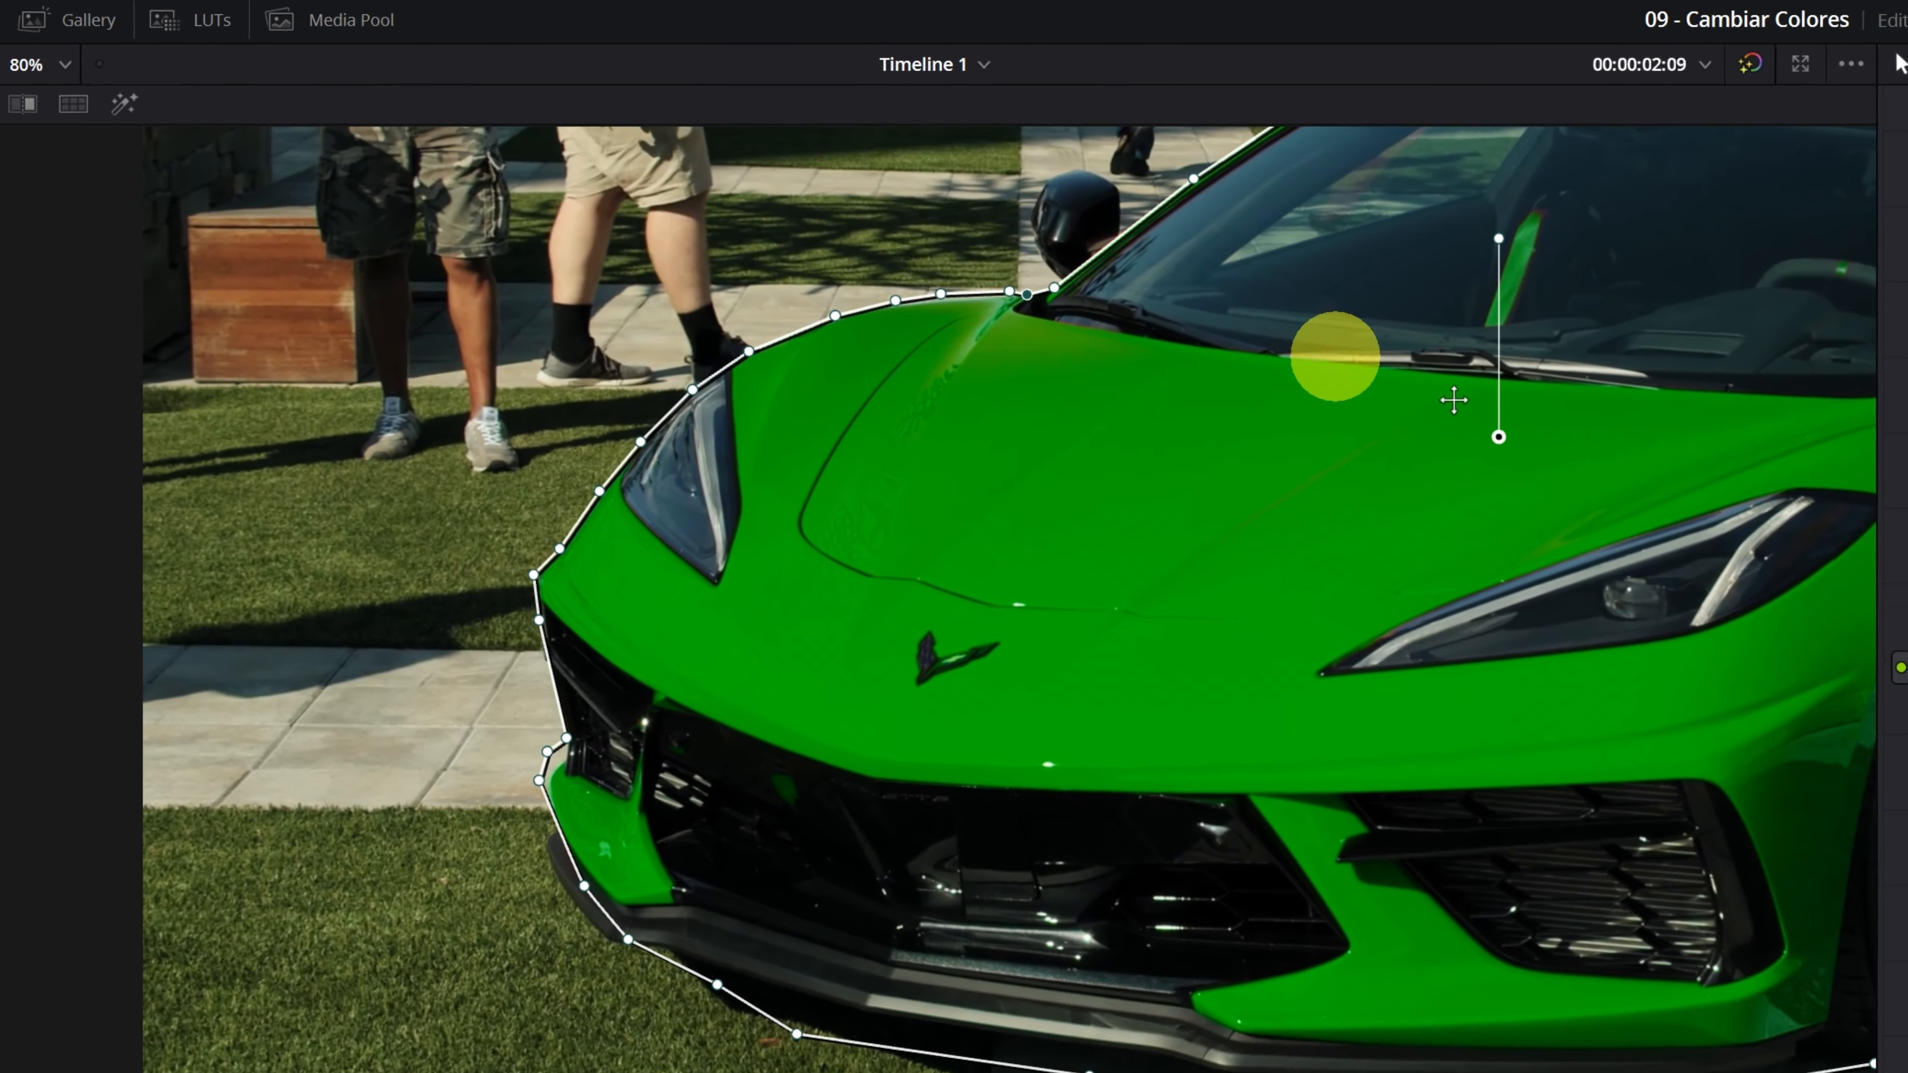
# From the clip's first frame, track the curve window through the whole clip in both directions.
pyautogui.moveTo(1457, 504); pyautogui.dragTo(778, 600)
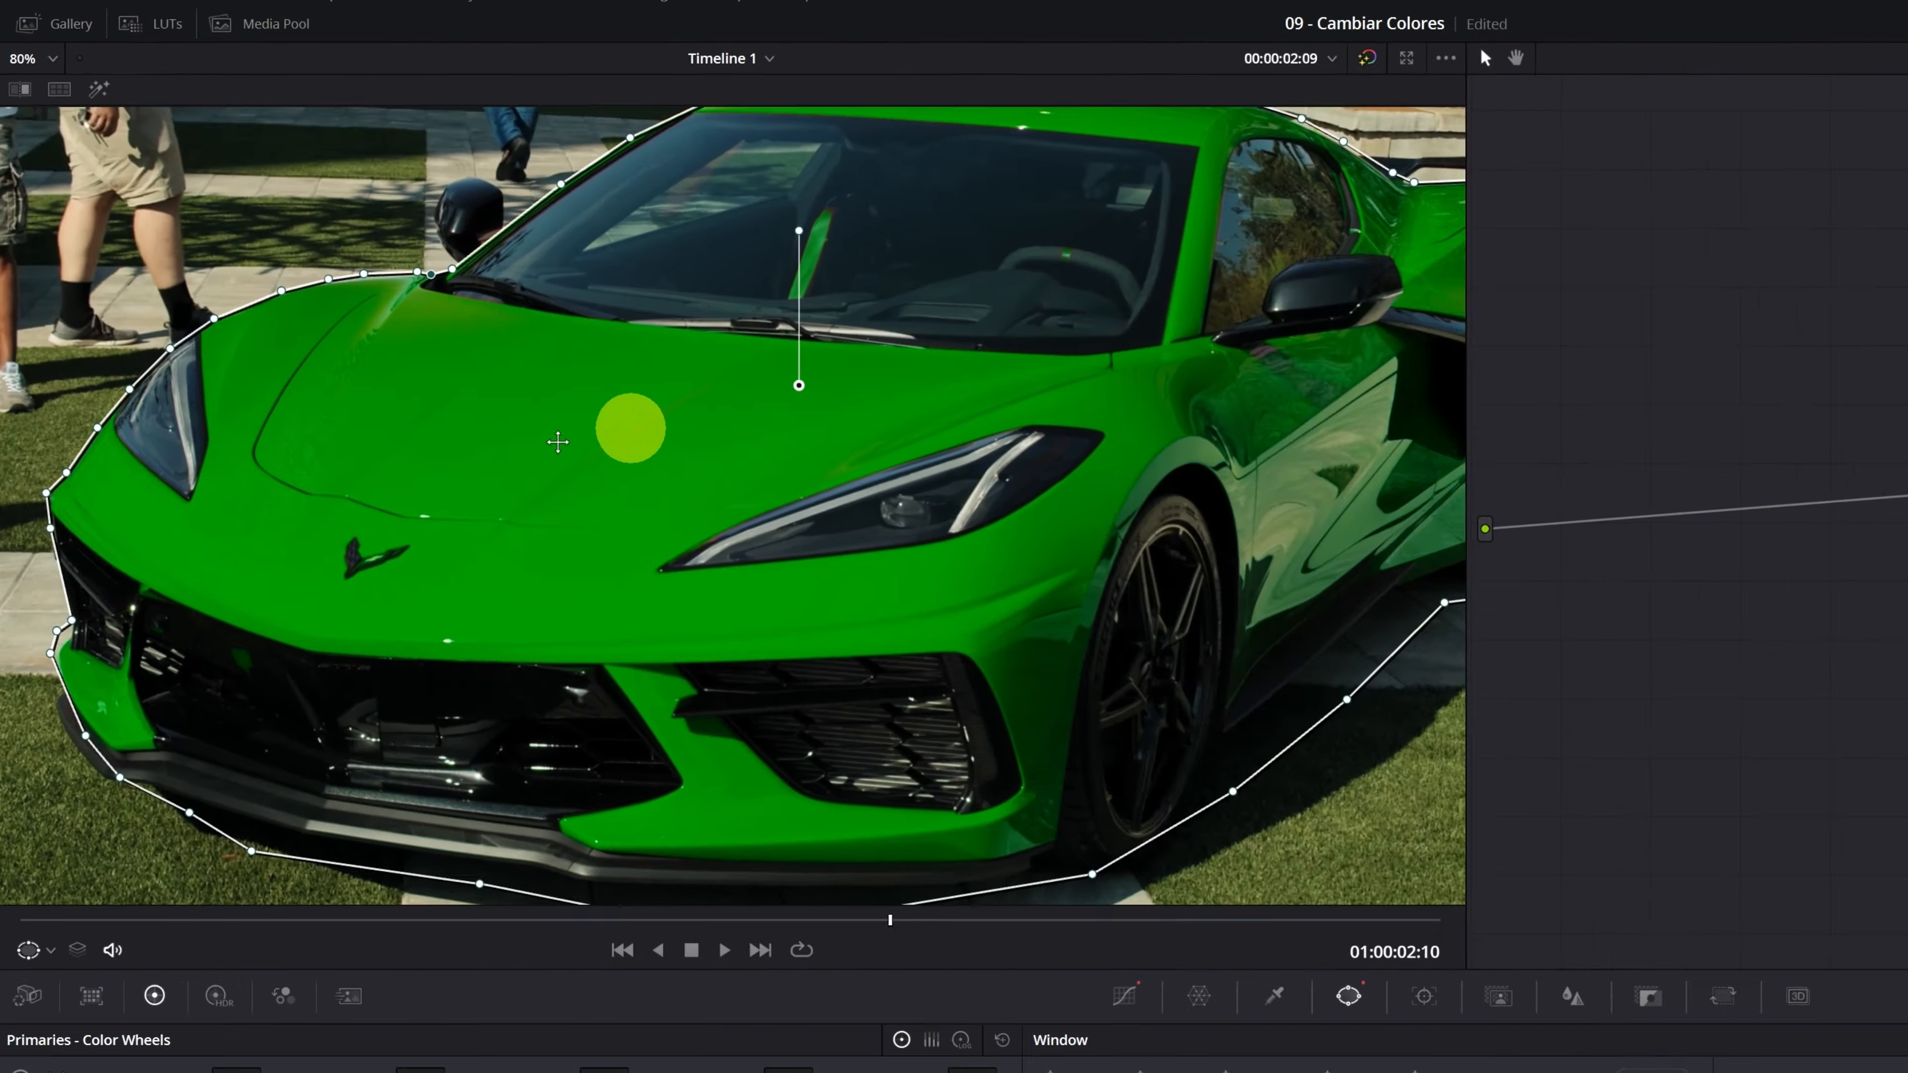
pyautogui.scroll(-1, 1118, 633)
pyautogui.scroll(-1, 567, 337)
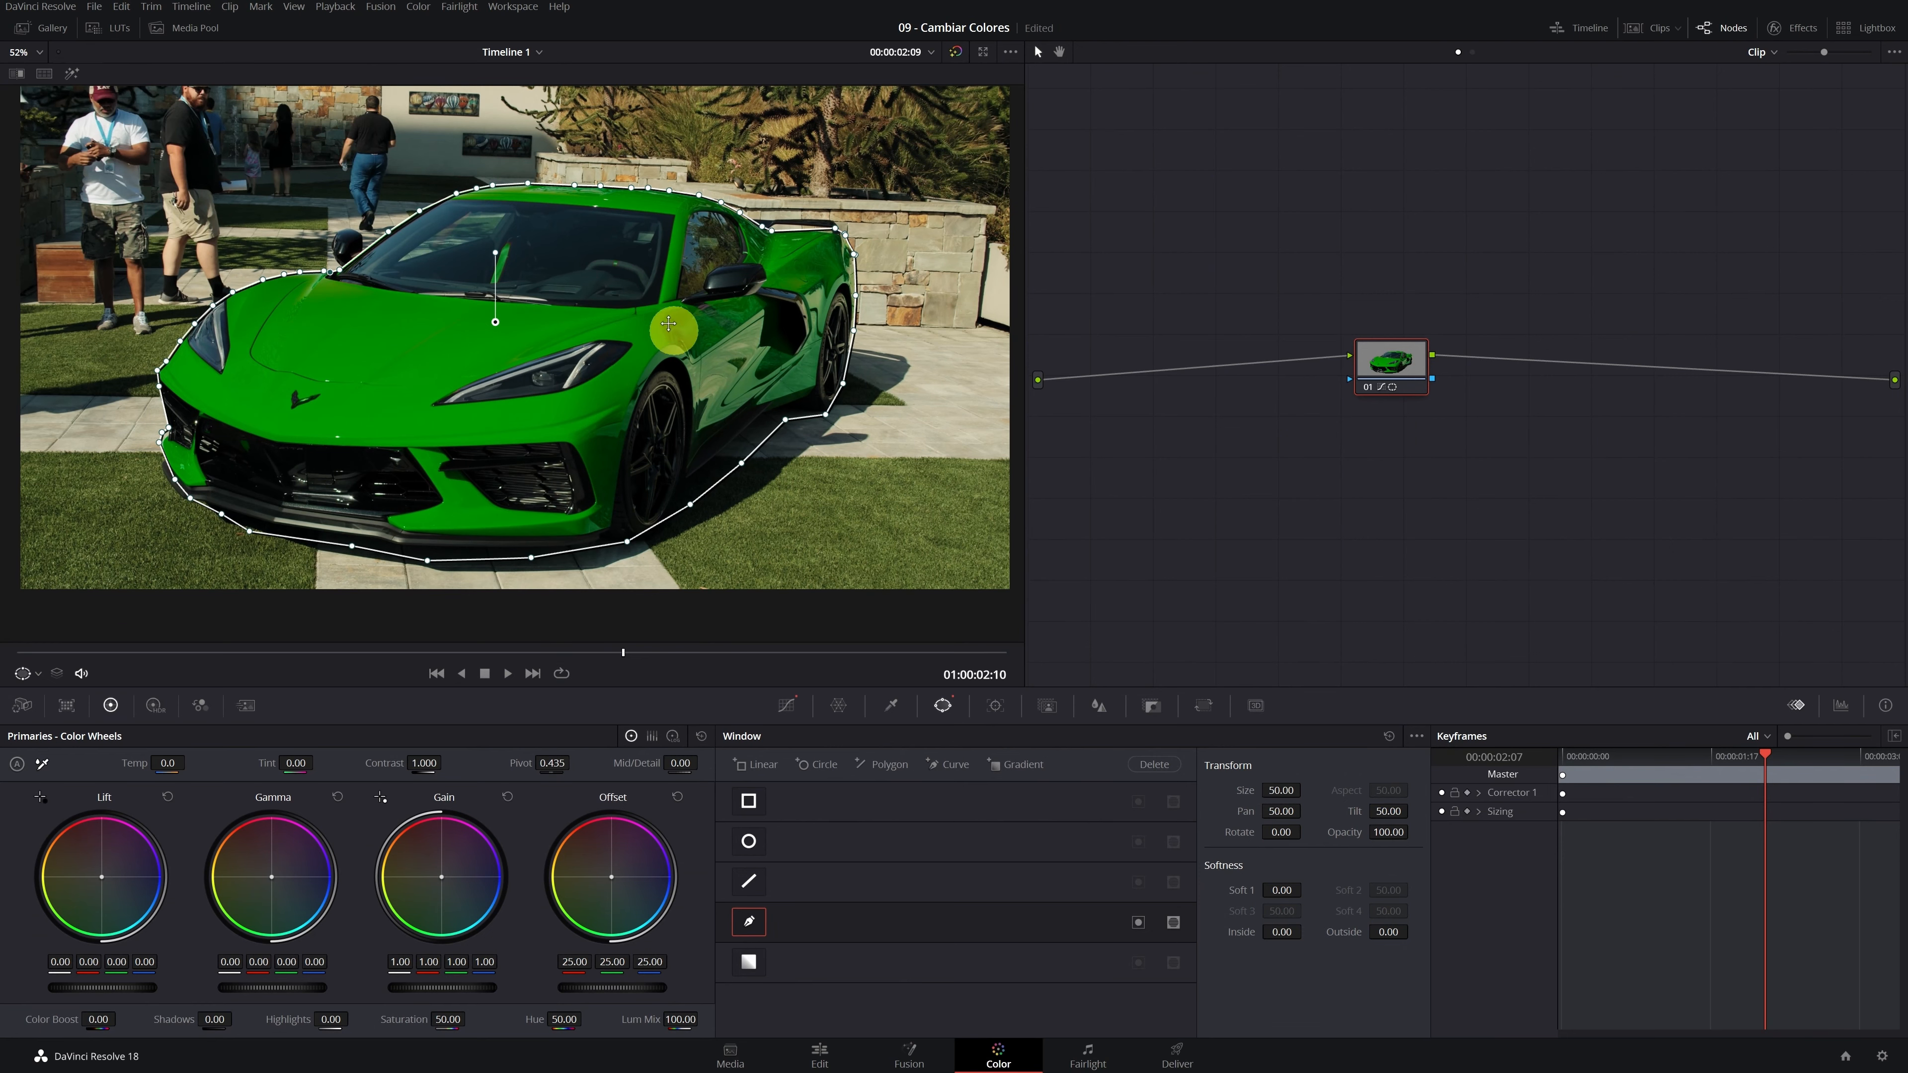
pyautogui.moveTo(294, 215); pyautogui.dragTo(475, 299)
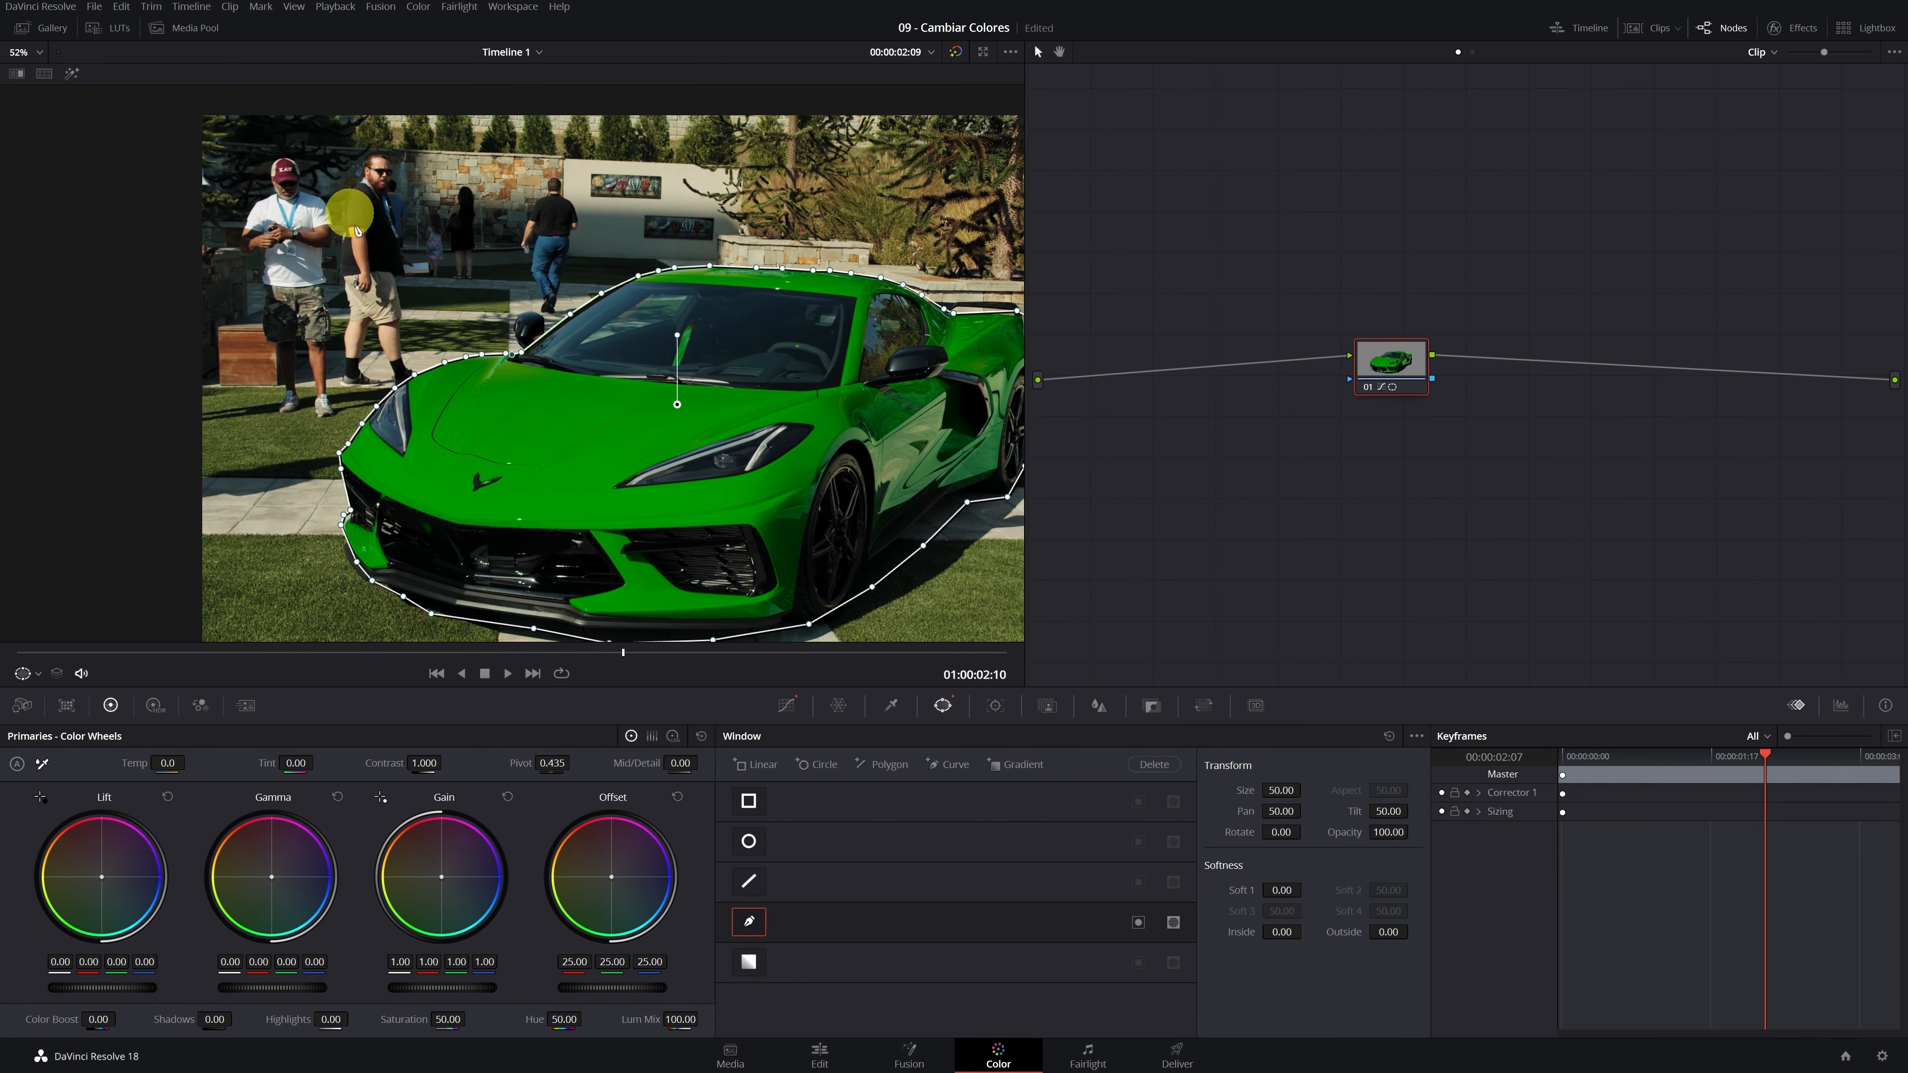
pyautogui.moveTo(766, 481); pyautogui.dragTo(593, 427)
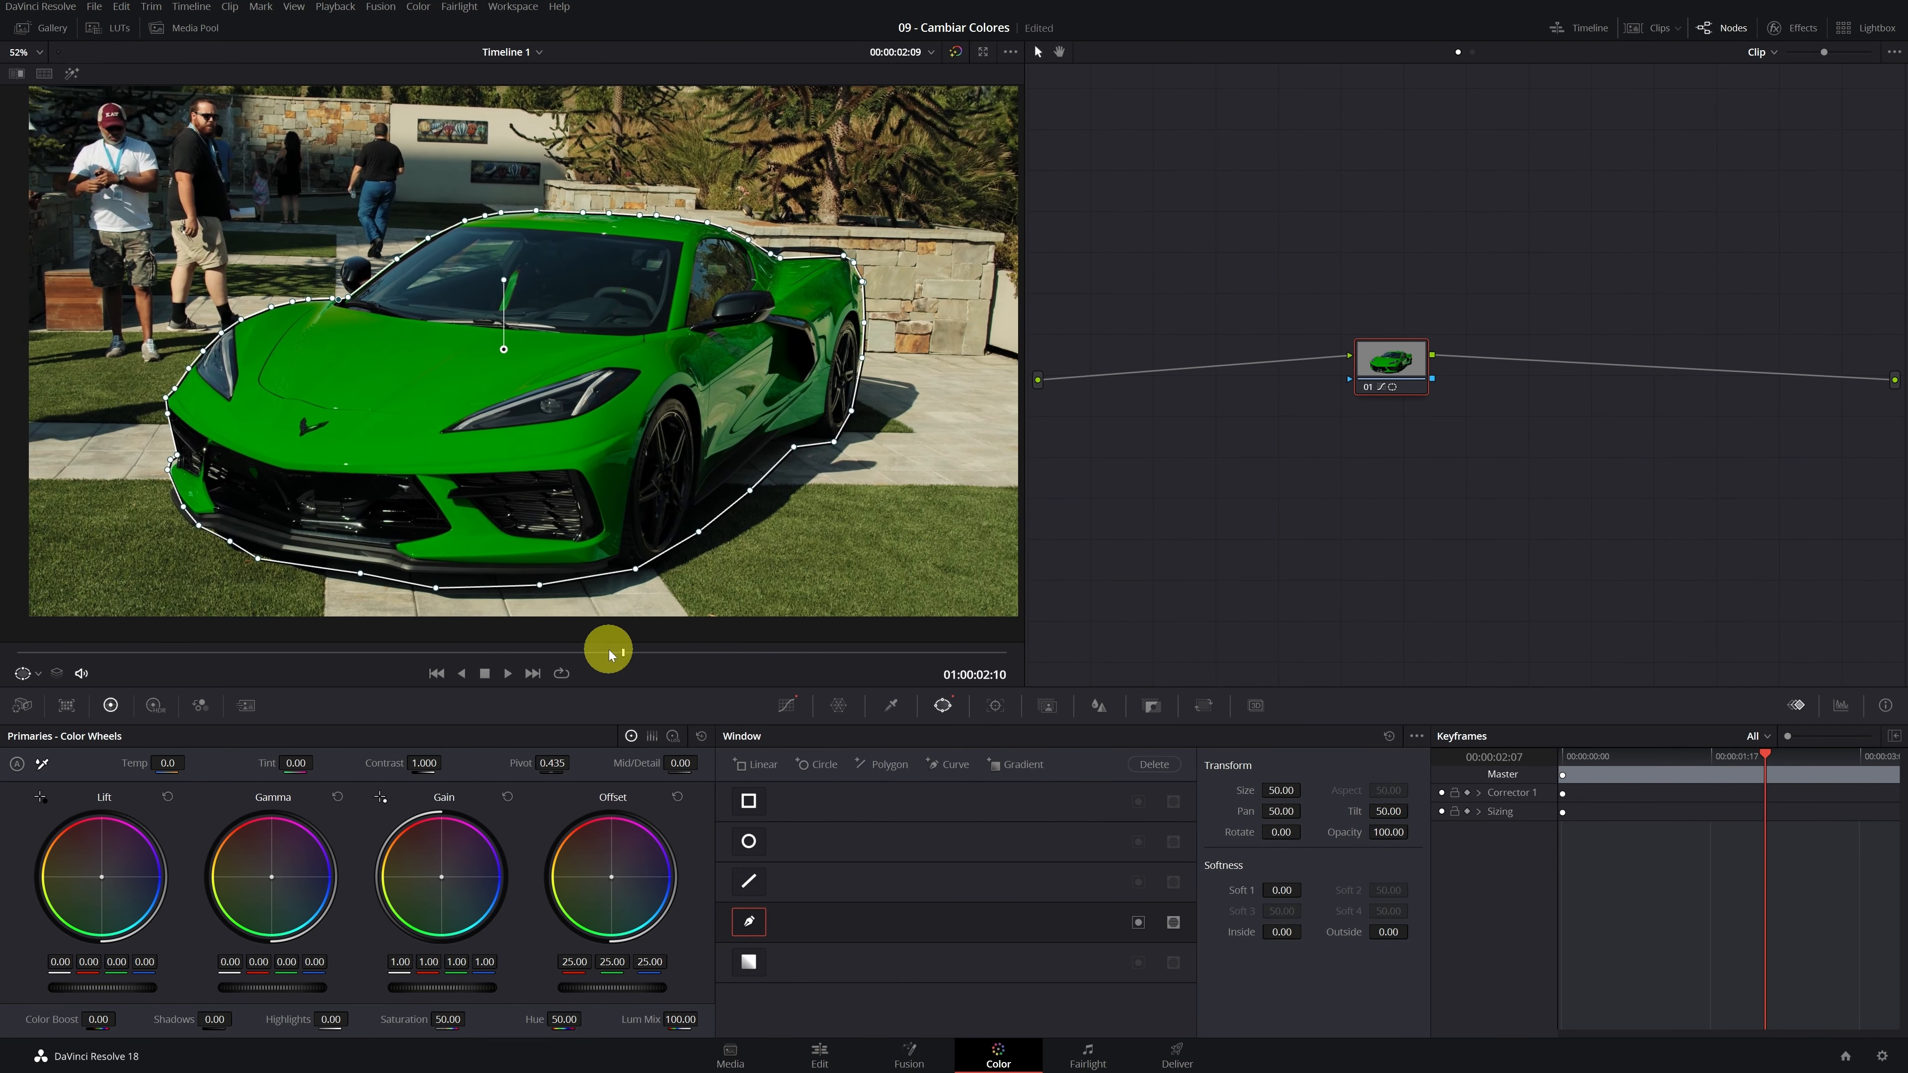
pyautogui.moveTo(627, 656); pyautogui.dragTo(18, 639)
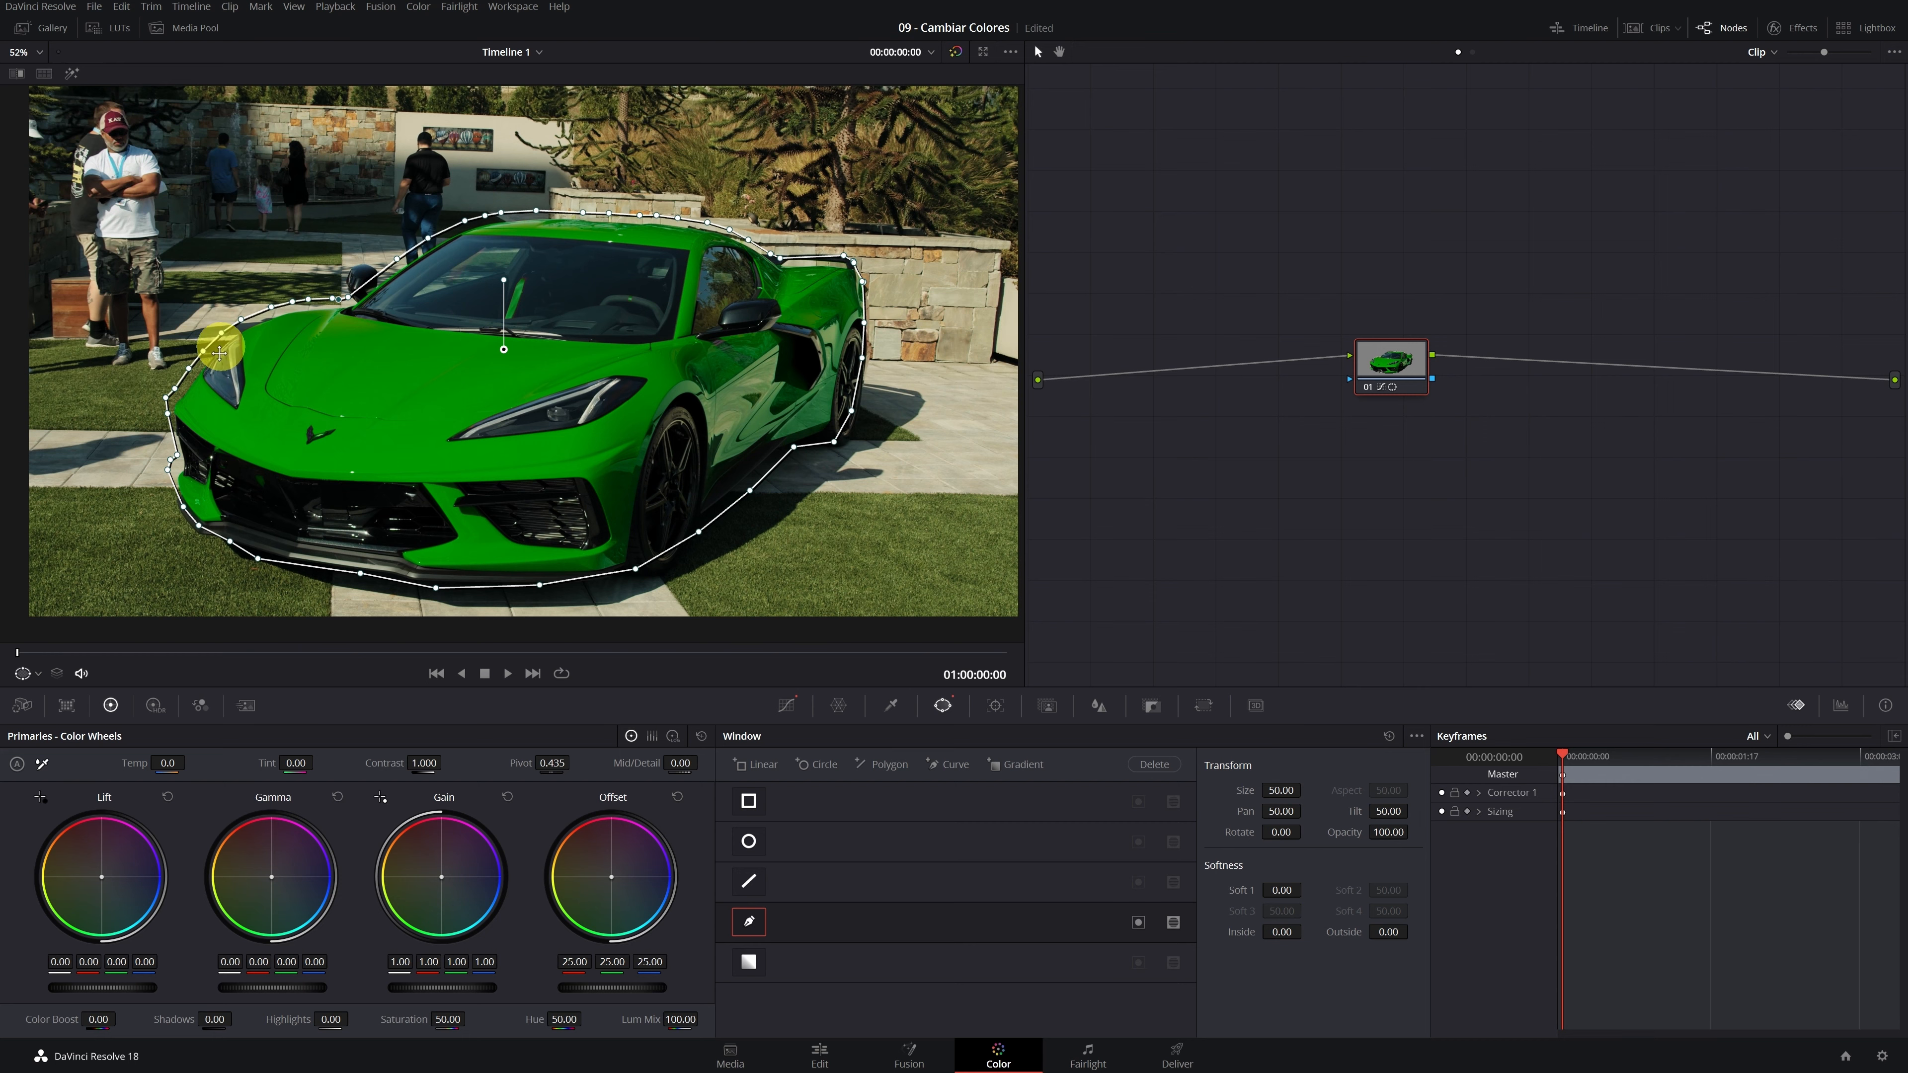
pyautogui.click(997, 707)
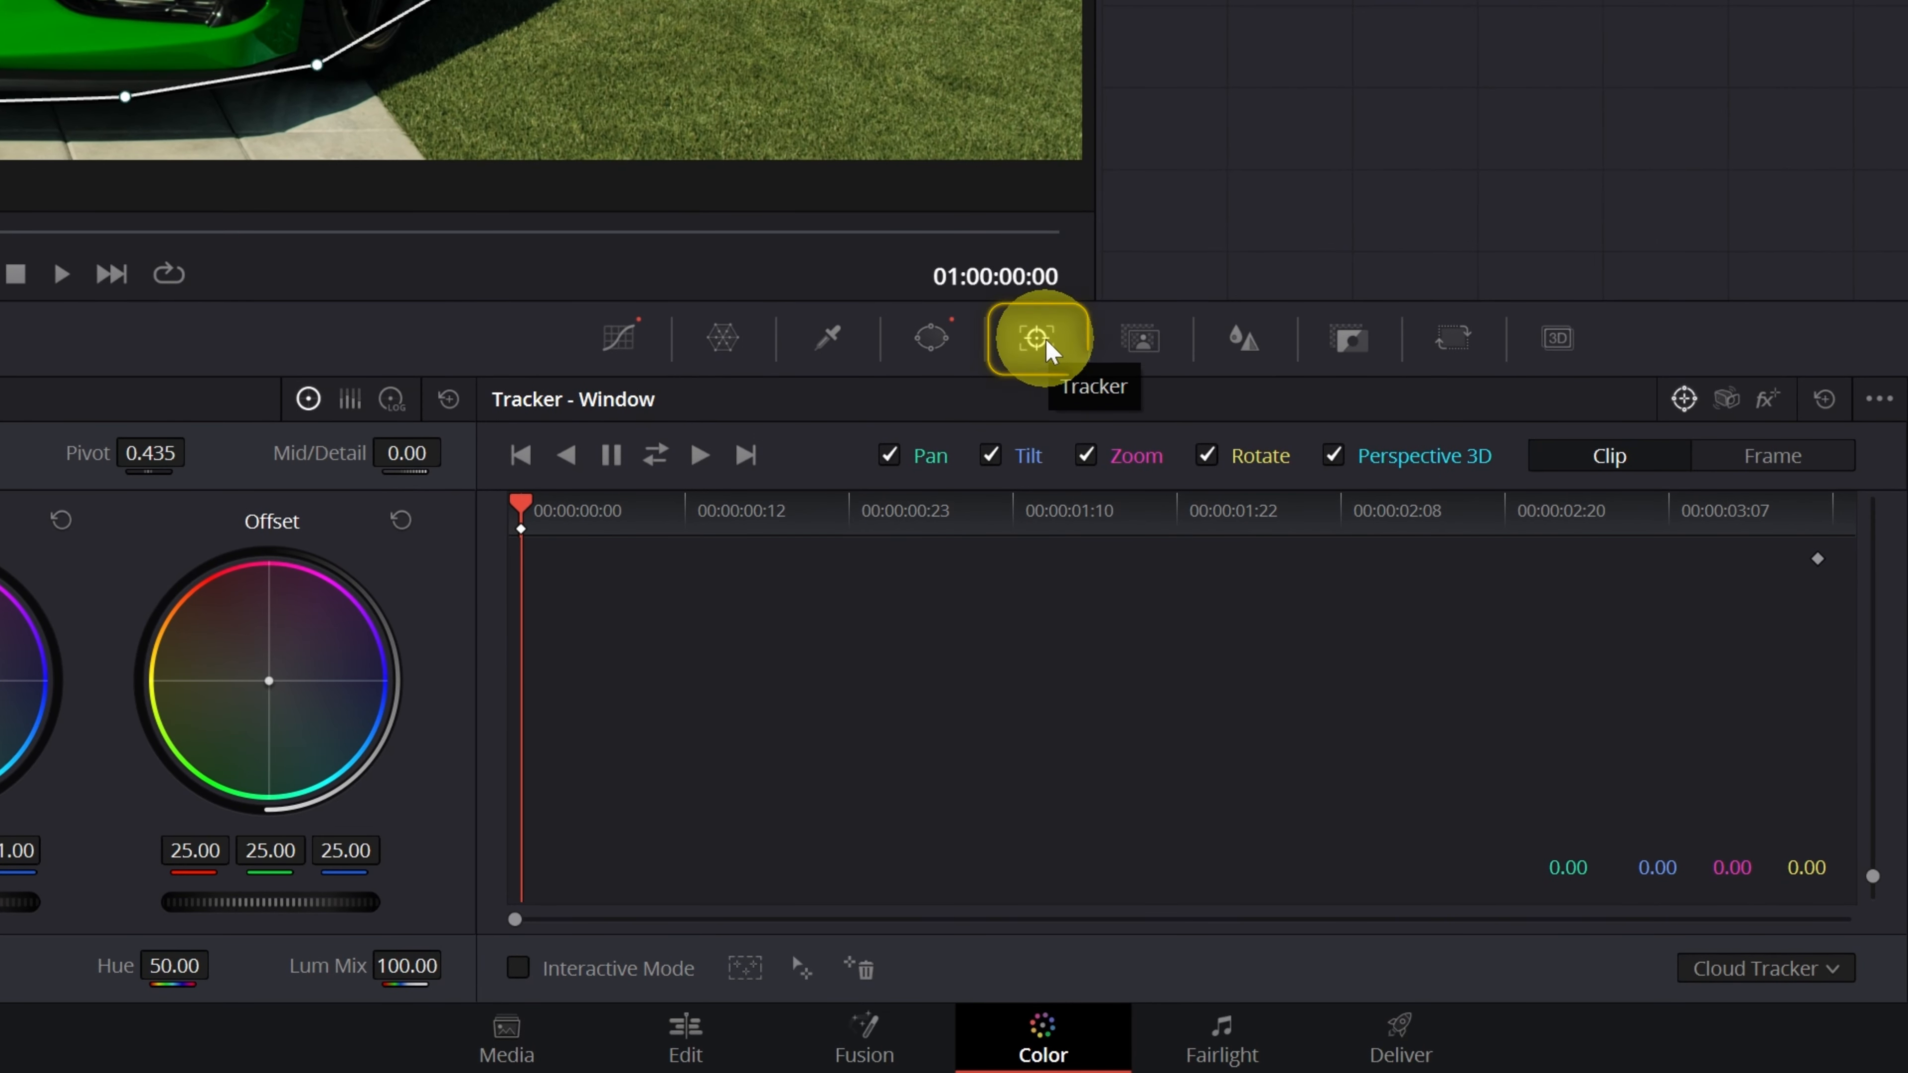
pyautogui.click(657, 457)
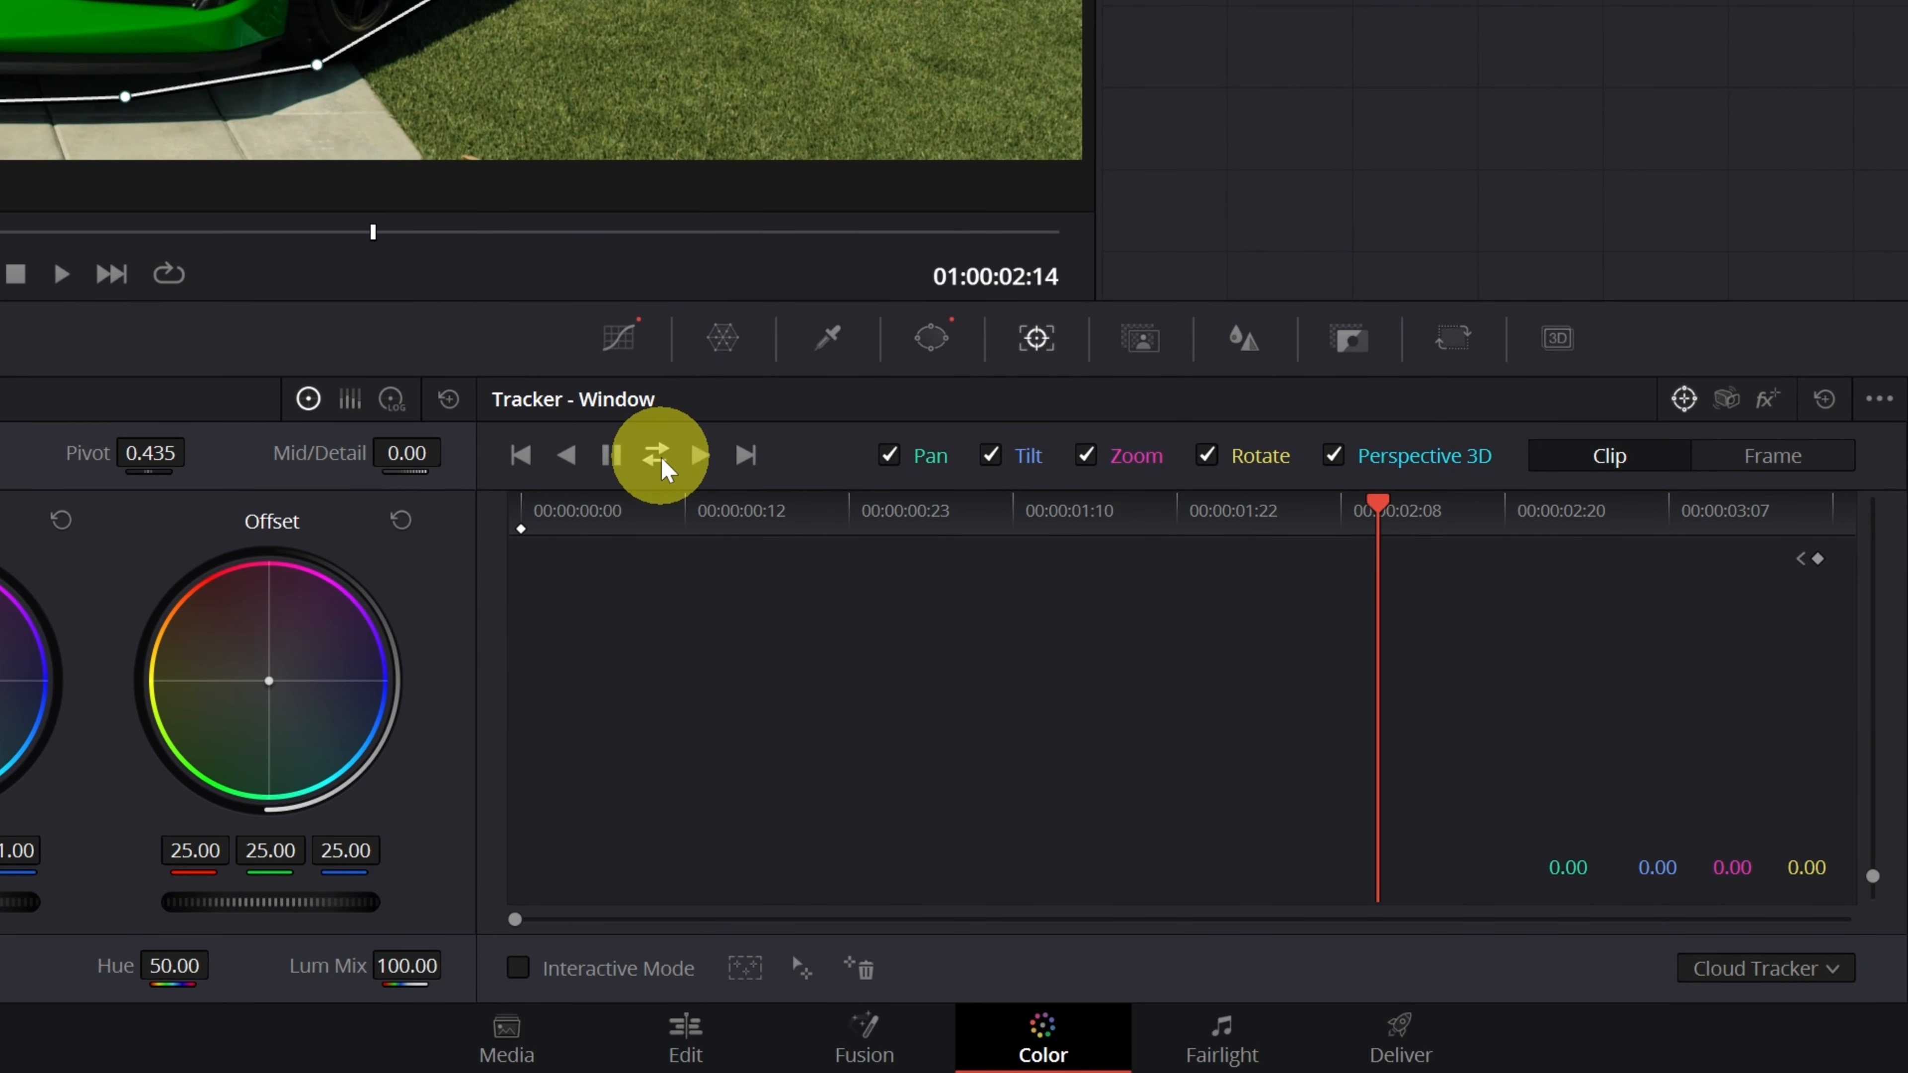